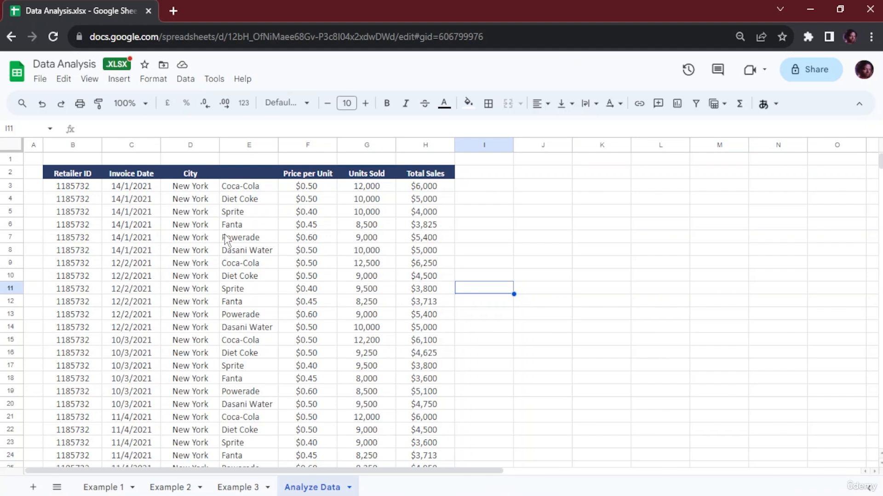
scroll(226, 240, "down", 10)
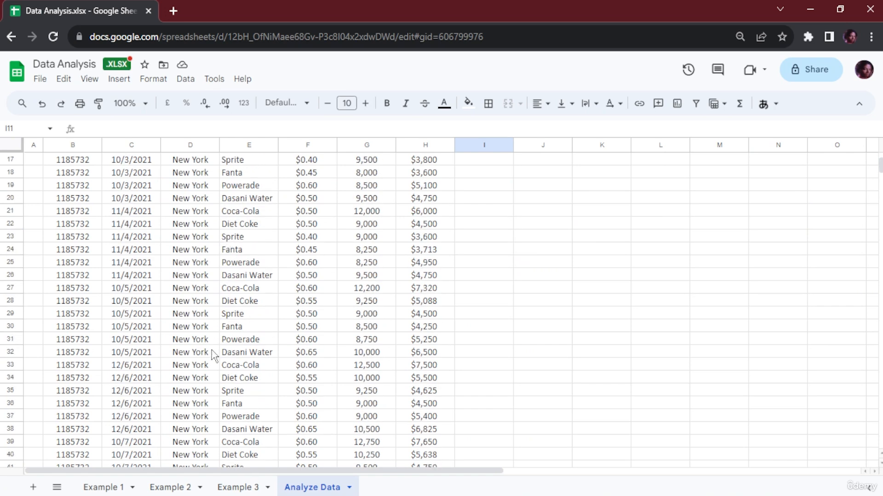
scroll(204, 317, "up", 10)
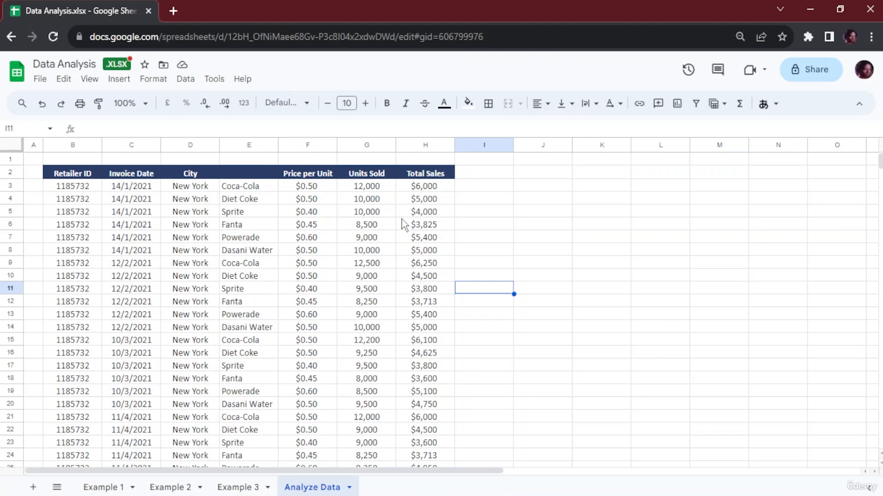
scroll(402, 225, "down", 3)
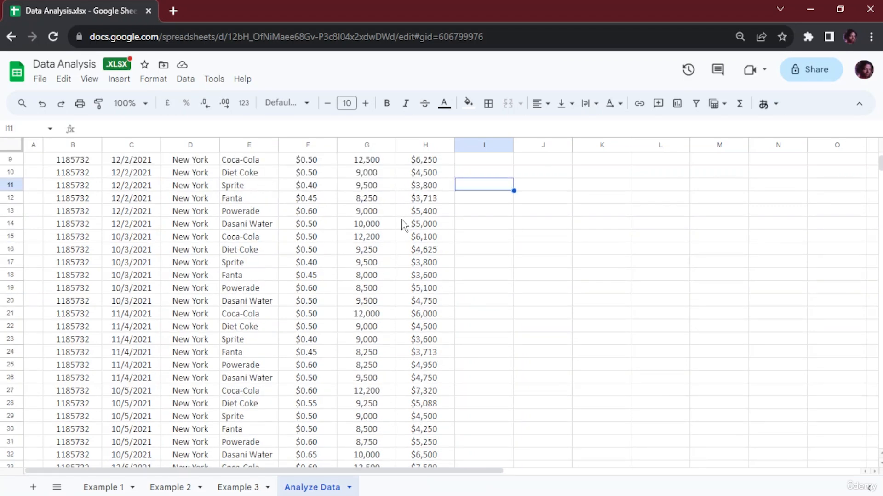
scroll(506, 262, "up", 3)
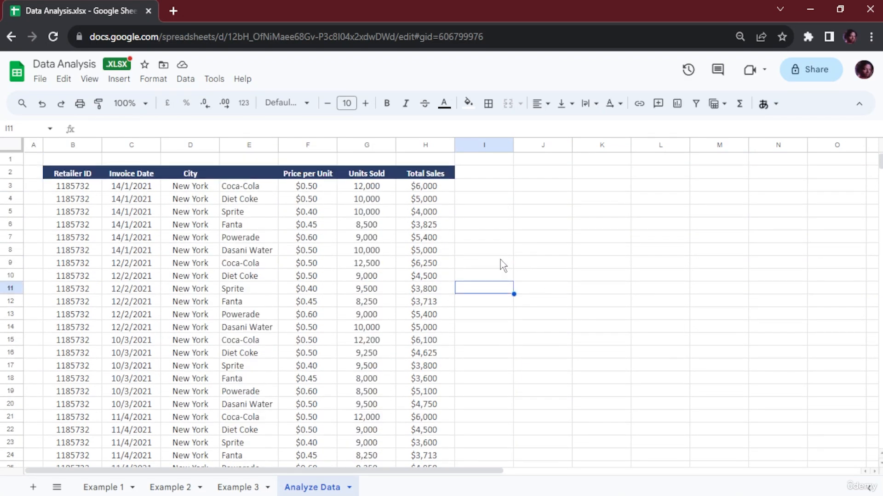
left_click(496, 252)
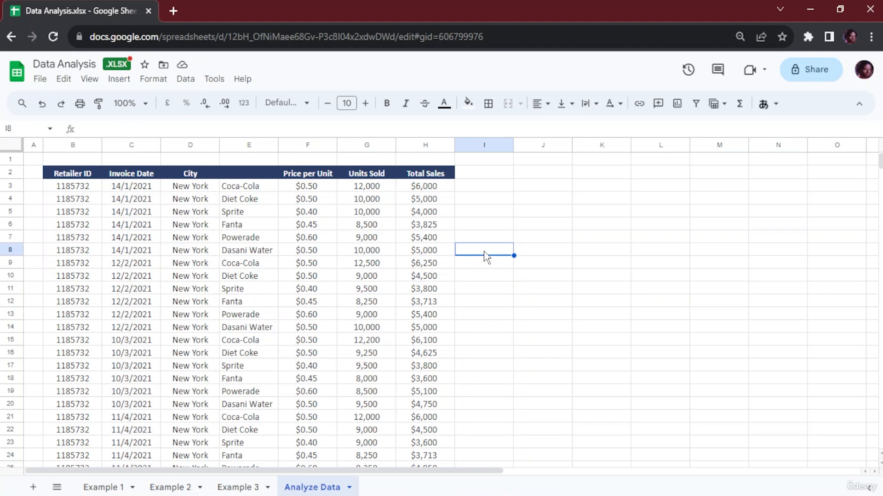
Step: Enter the heading RESULT in cell J2
double_click(550, 159)
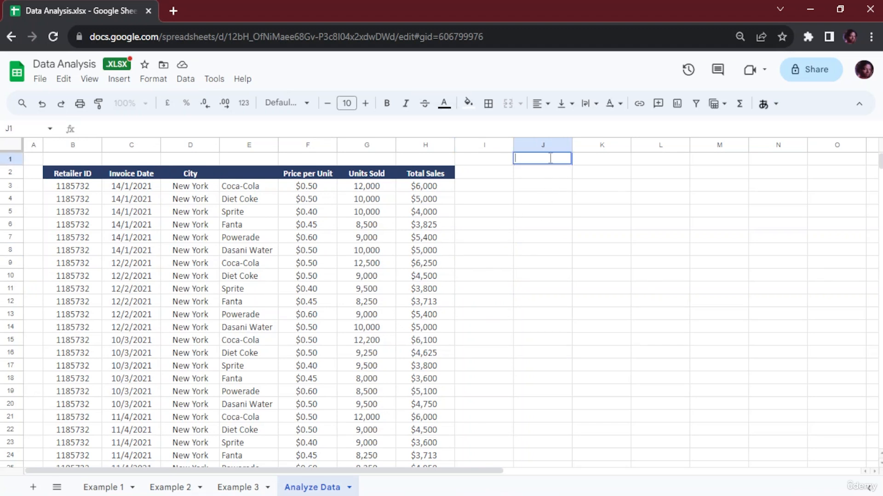
double_click(543, 172)
type("r")
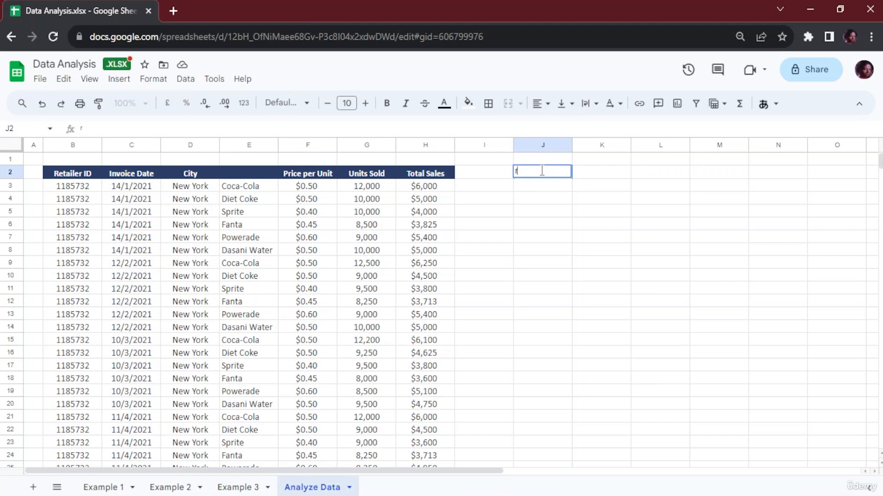
key("BackSpace")
type("RESULT")
left_click(544, 189)
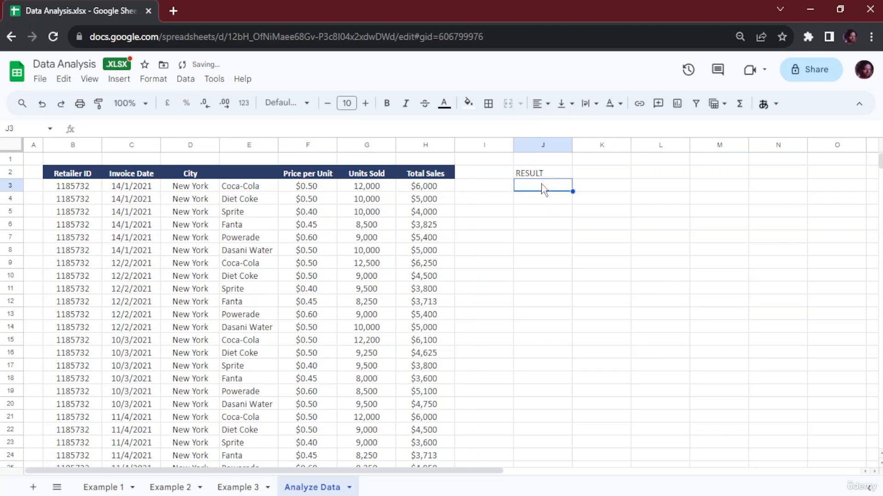
left_click(542, 198)
left_click(537, 239)
left_click(534, 186)
left_click(537, 173)
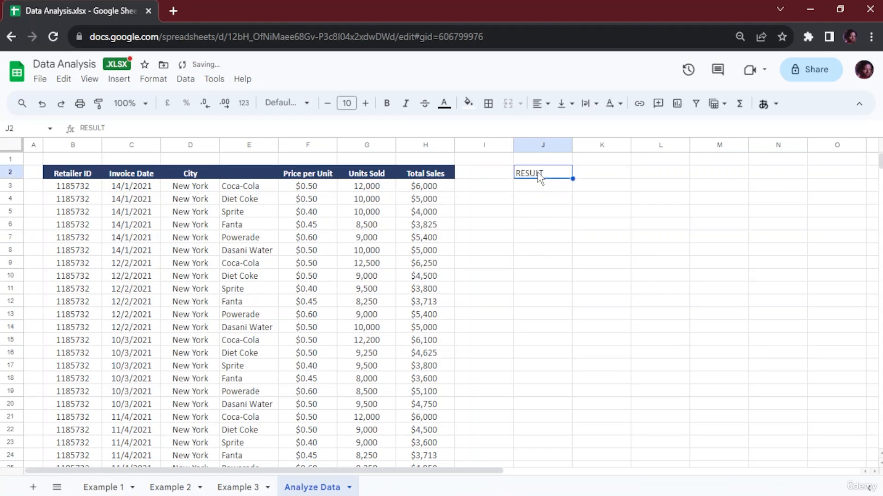
left_click(98, 106)
left_click(542, 195)
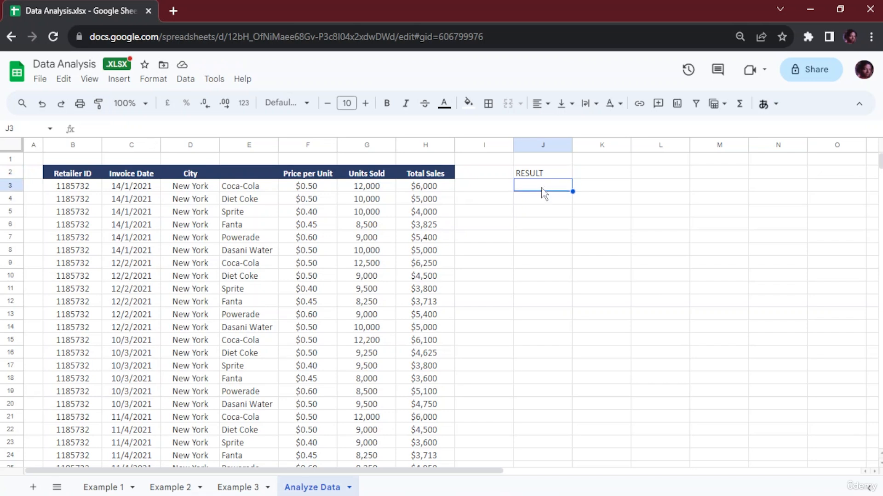
left_click_drag(424, 186, 423, 308)
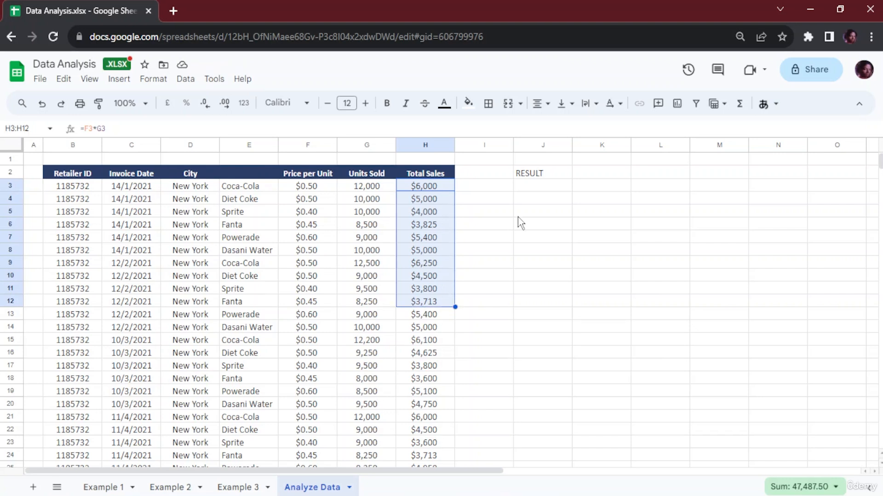
left_click(535, 189)
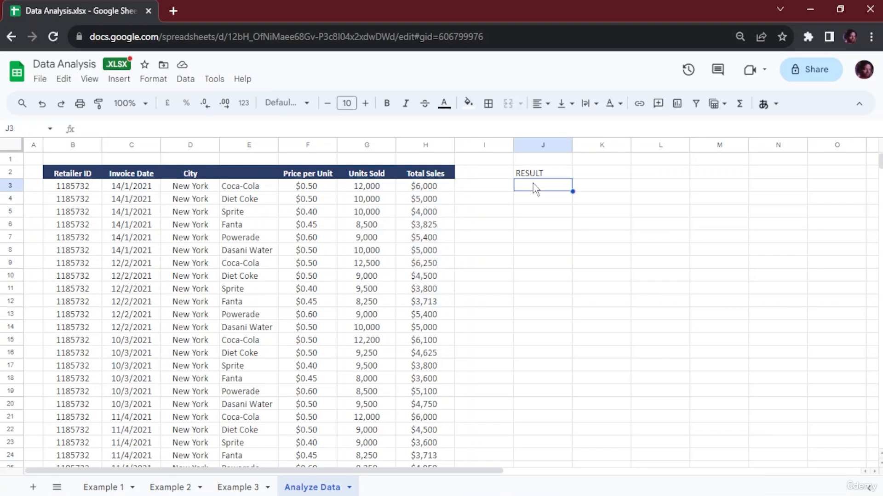
double_click(534, 184)
left_click(575, 278)
left_click(536, 264)
left_click(601, 223)
left_click(643, 237)
left_click(553, 252)
left_click(545, 201)
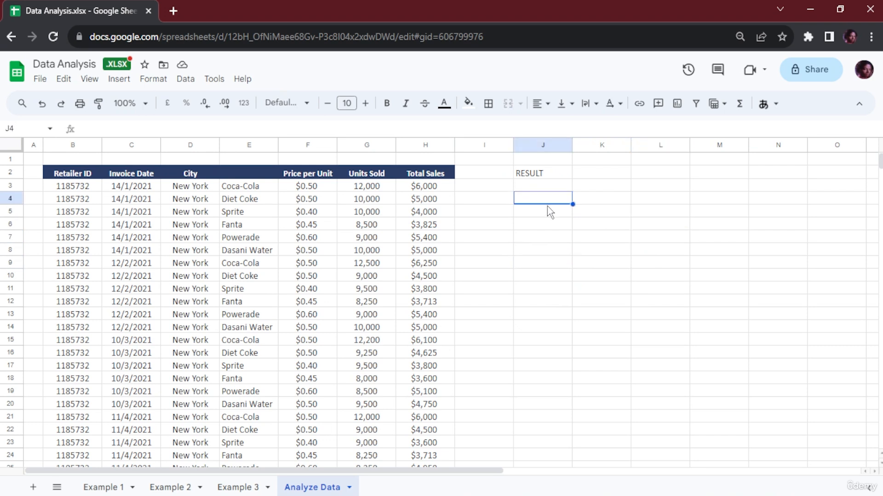
key("Down")
key("Down")
key("Down")
key("Down")
key("Up")
key("Up")
key("Up")
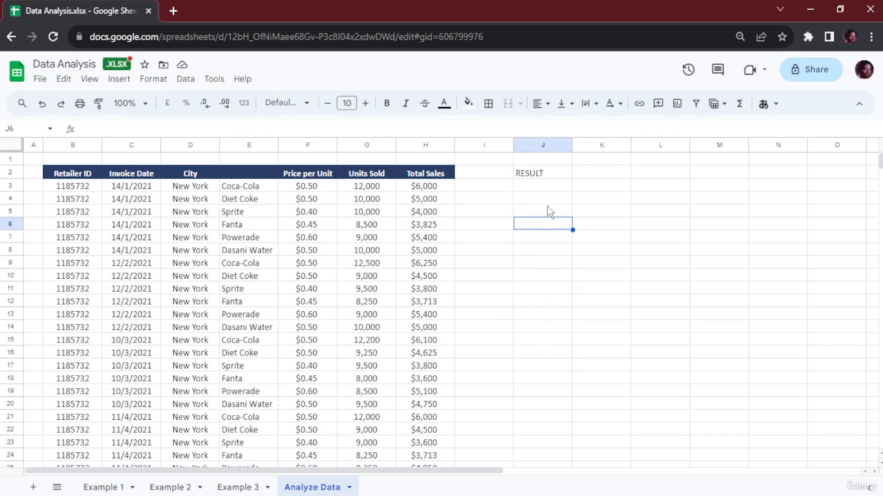
key("Down")
key("Down")
key("Up")
key("Up")
key("Up")
key("Up")
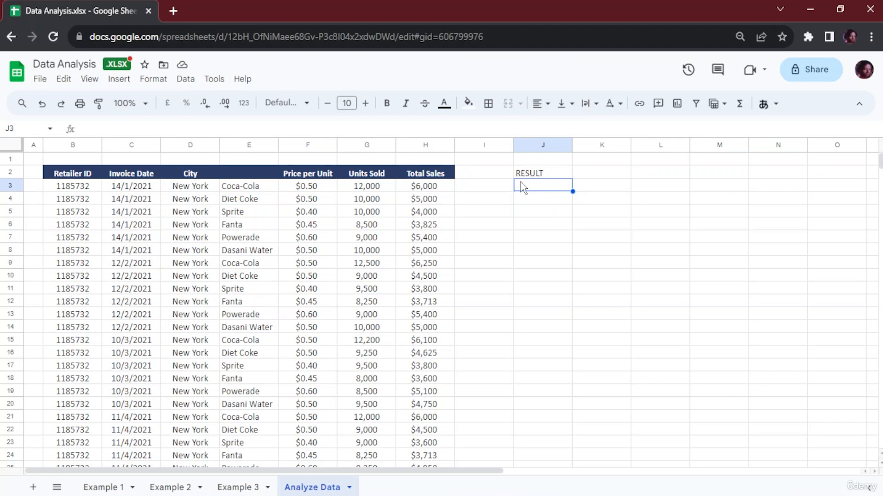
Step: Begin a formula with an equals sign in cell J3, under the RESULT heading
type("*")
key("BackSpace")
type("=")
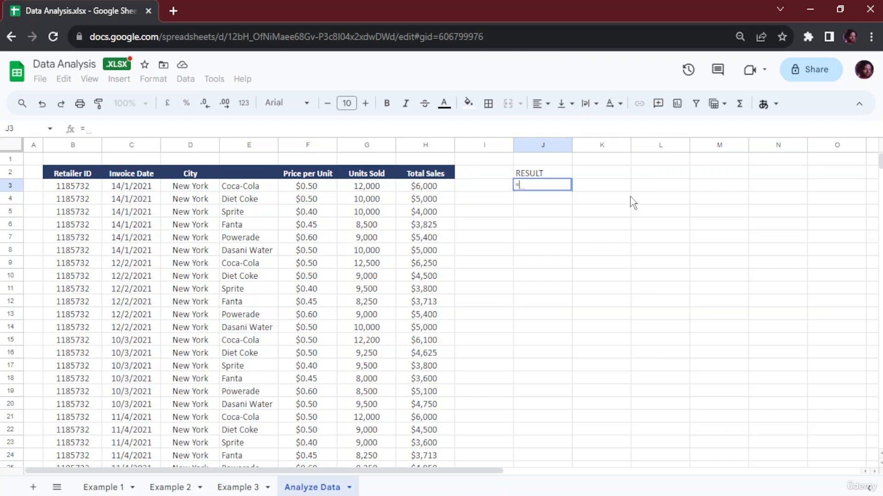
left_click(650, 189)
left_click(717, 210)
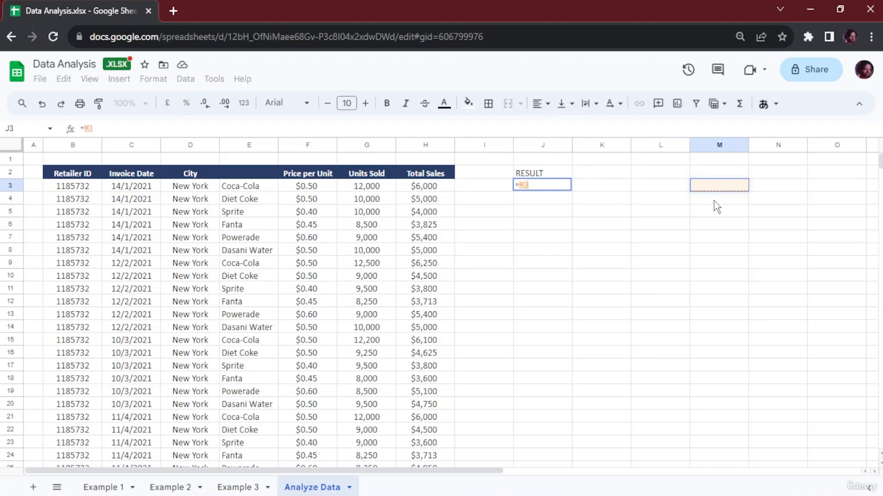
left_click(622, 228)
left_click(586, 253)
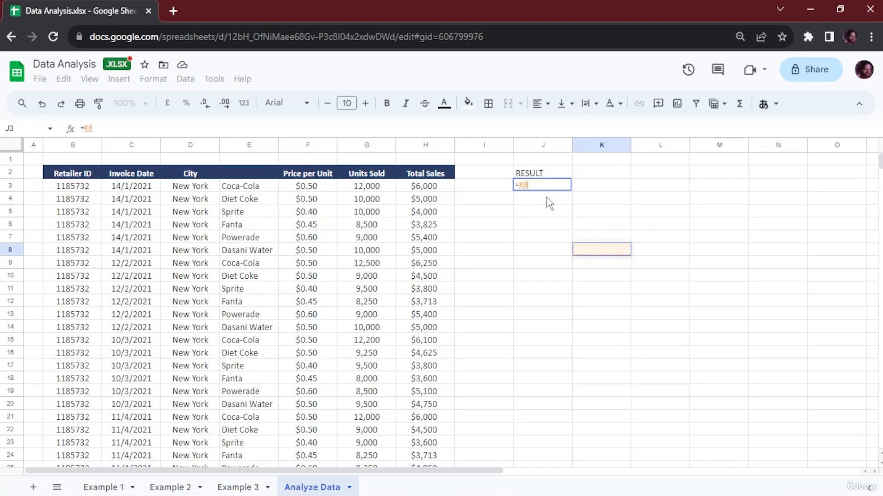
left_click(495, 235)
left_click(469, 190)
left_click(477, 228)
left_click(621, 213)
left_click(660, 164)
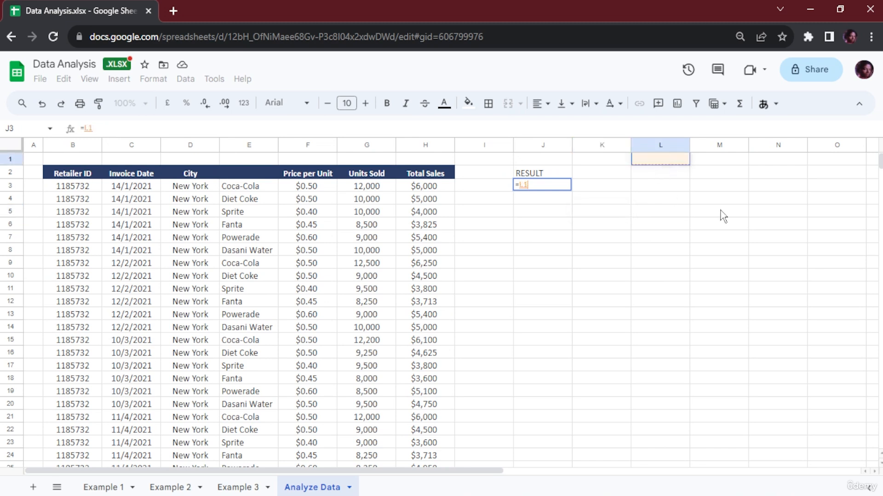
left_click(720, 210)
left_click(622, 185)
left_click(684, 196)
left_click(646, 239)
left_click(614, 233)
left_click(618, 189)
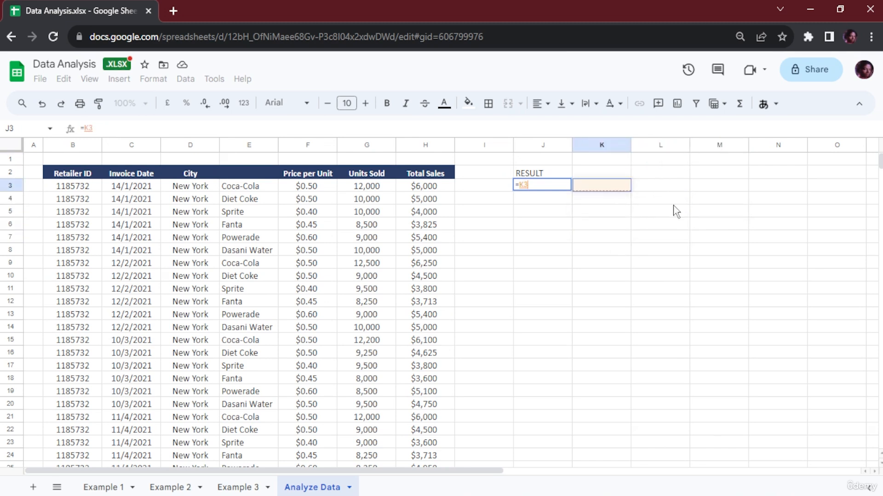
left_click(702, 212)
left_click(614, 210)
left_click(613, 202)
left_click(646, 189)
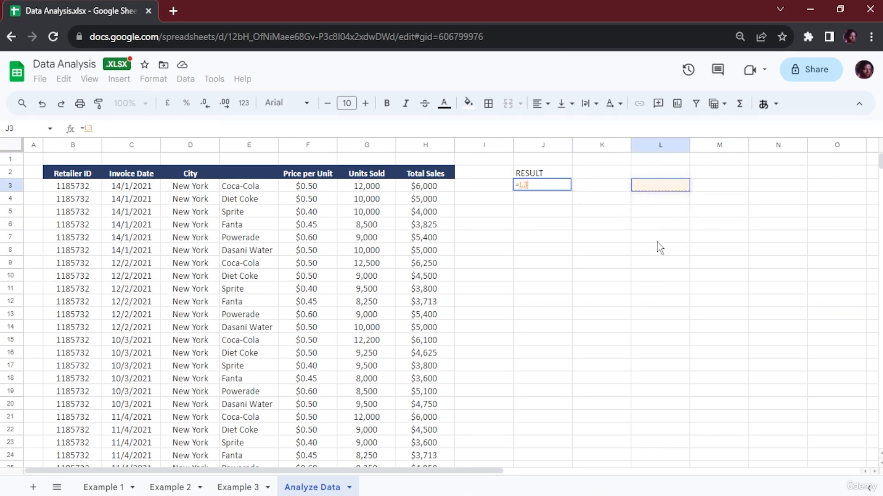
left_click(618, 211)
left_click(683, 211)
left_click(657, 251)
left_click(626, 240)
left_click(609, 216)
left_click(671, 197)
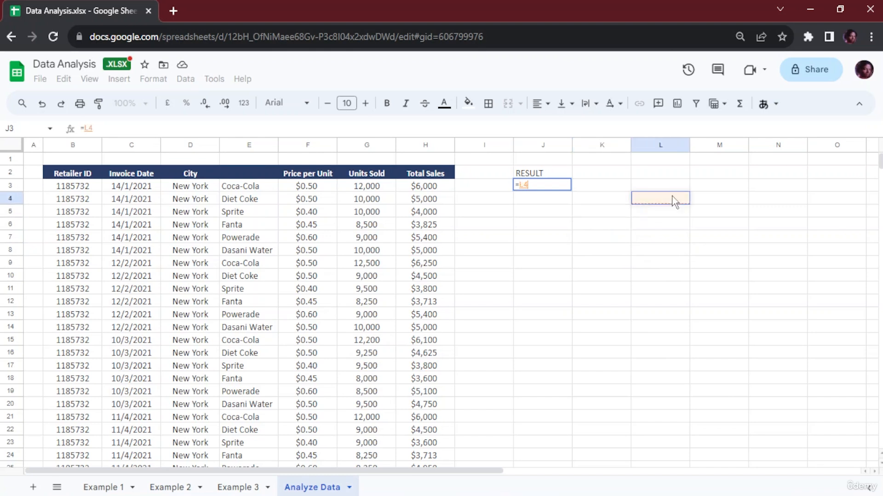
left_click(646, 246)
left_click(616, 202)
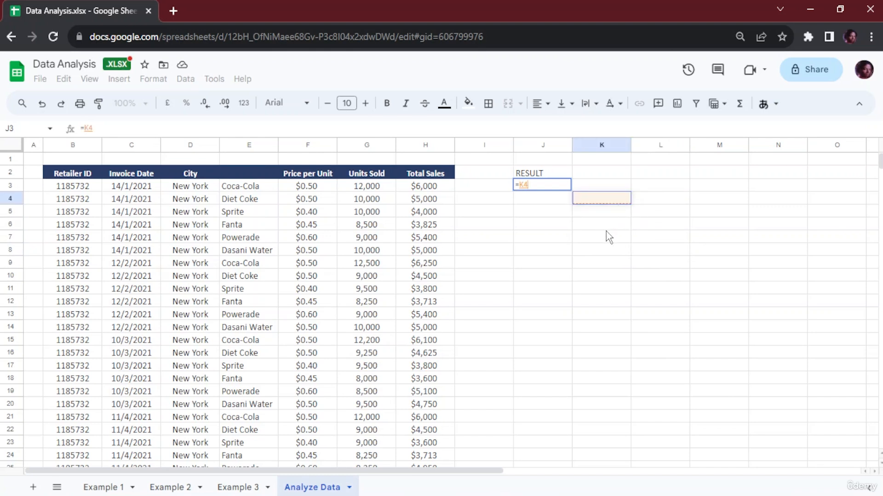
Step: Complete the formula in J3 as a reference to the Total Sales range H3:H11
left_click_drag(430, 189, 430, 259)
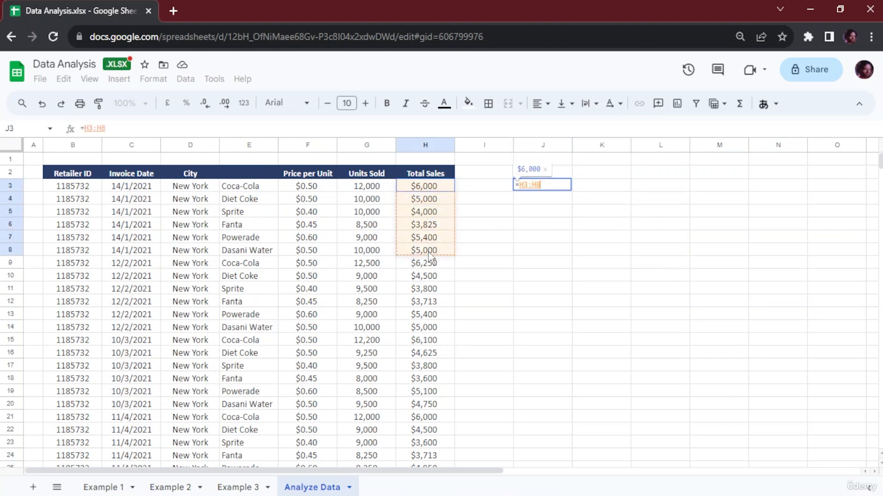
left_click_drag(438, 190, 433, 289)
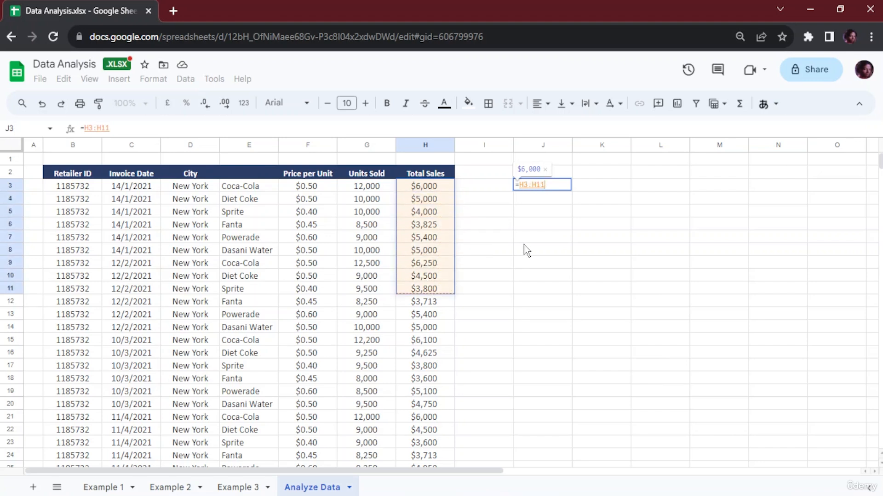
key("Return")
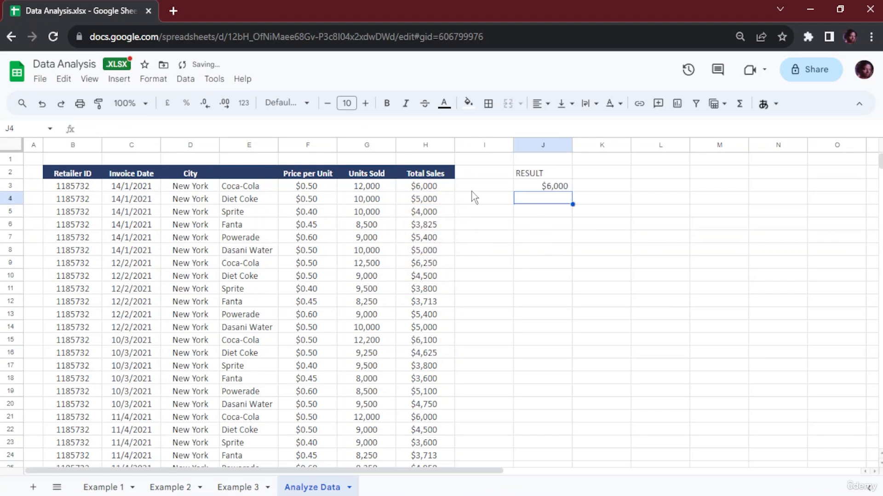
Step: Fill the formula in J3 down through cell J8
left_click_drag(425, 189, 426, 237)
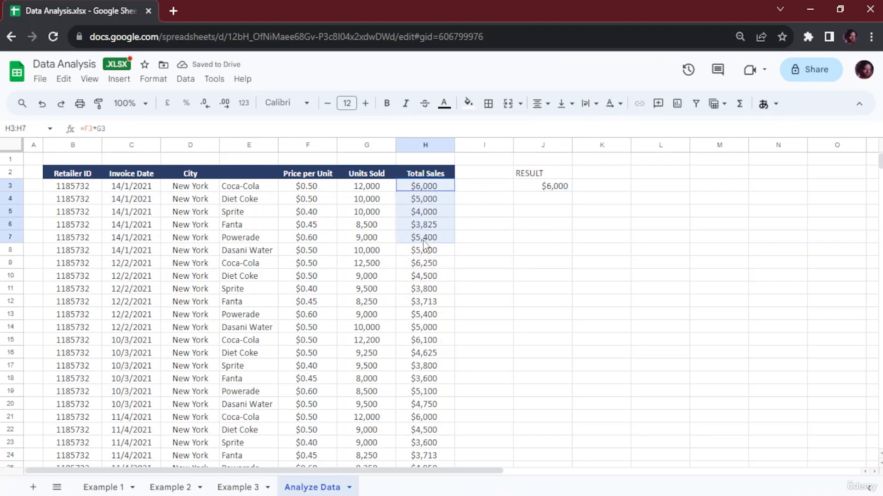
left_click(551, 191)
left_click_drag(574, 195, 570, 250)
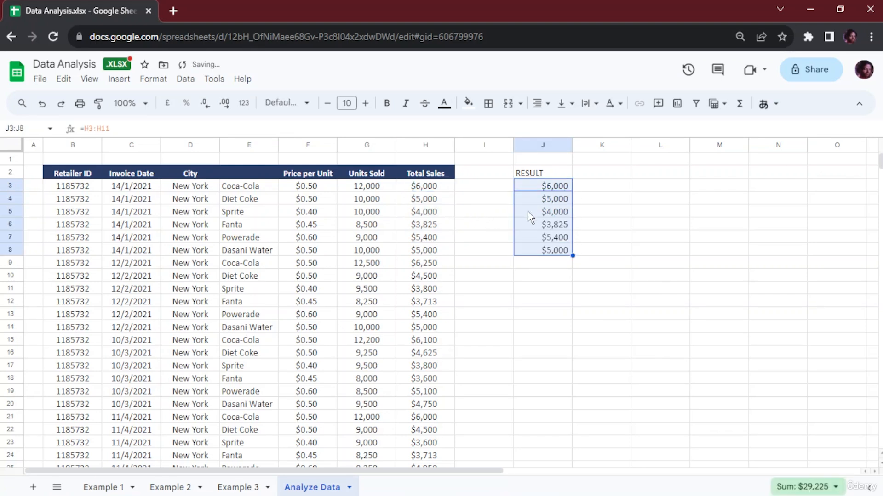
left_click(437, 186)
left_click(435, 198)
left_click(433, 215)
left_click(431, 236)
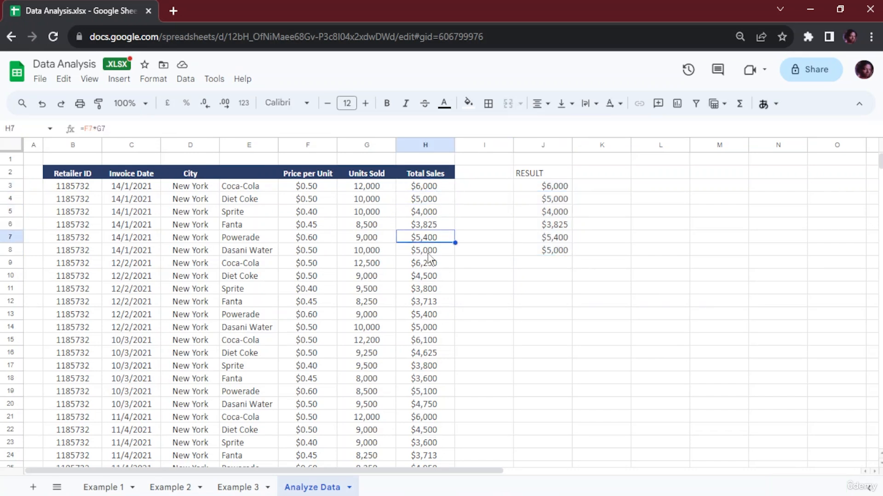
left_click(428, 251)
left_click(432, 226)
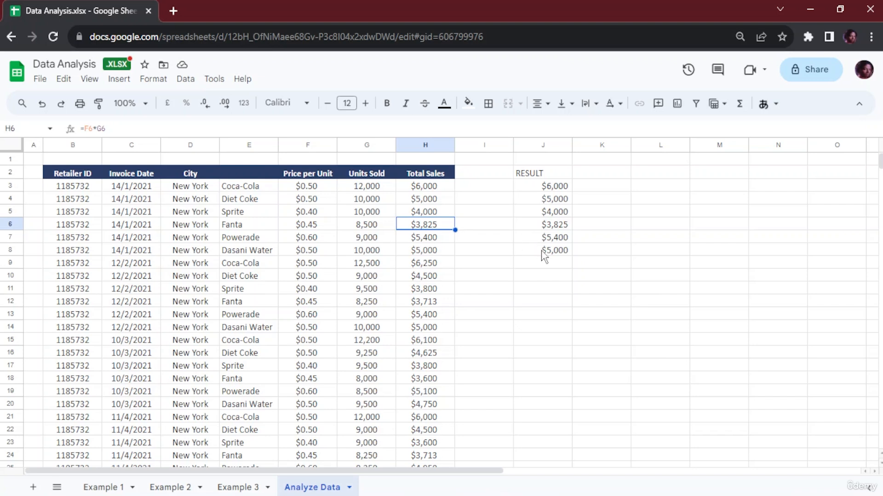
Step: Clear the contents of cells J3:J8 under the RESULT heading
left_click_drag(554, 251, 559, 195)
key("Delete")
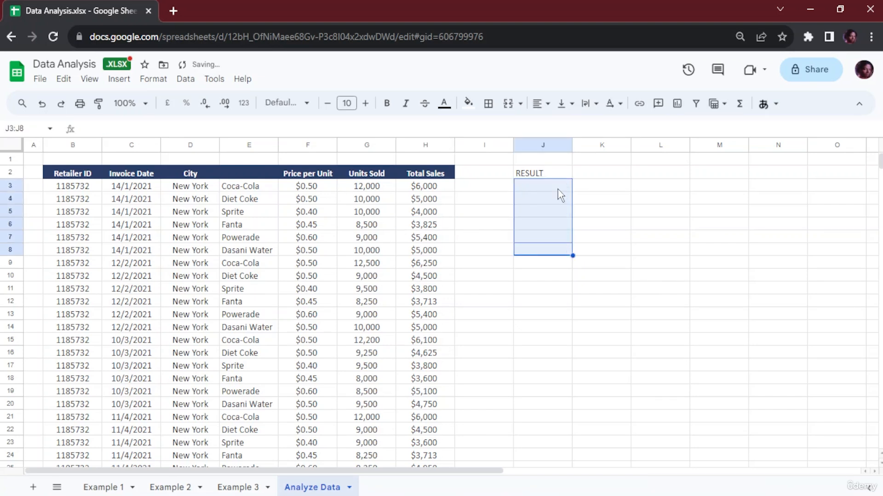
Step: Enter the formula =H3+H4+H5+H6 in J3 to add the first four Total Sales values
left_click(558, 189)
type("=")
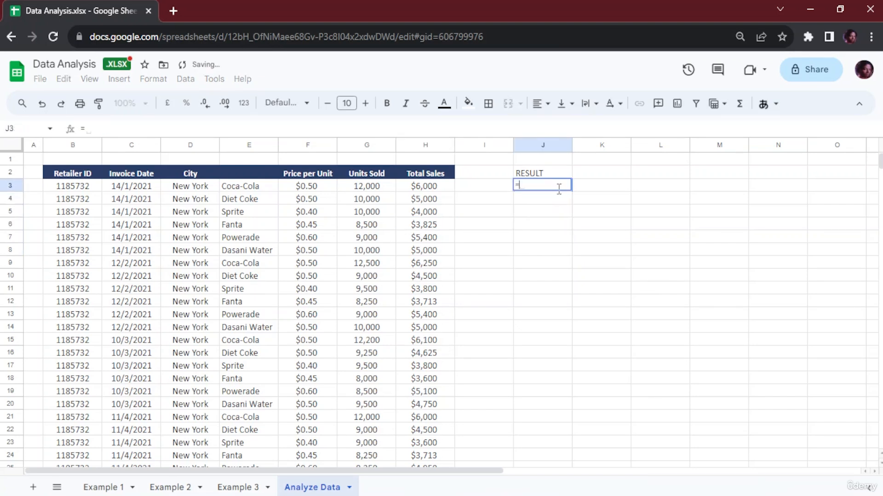
left_click(430, 187)
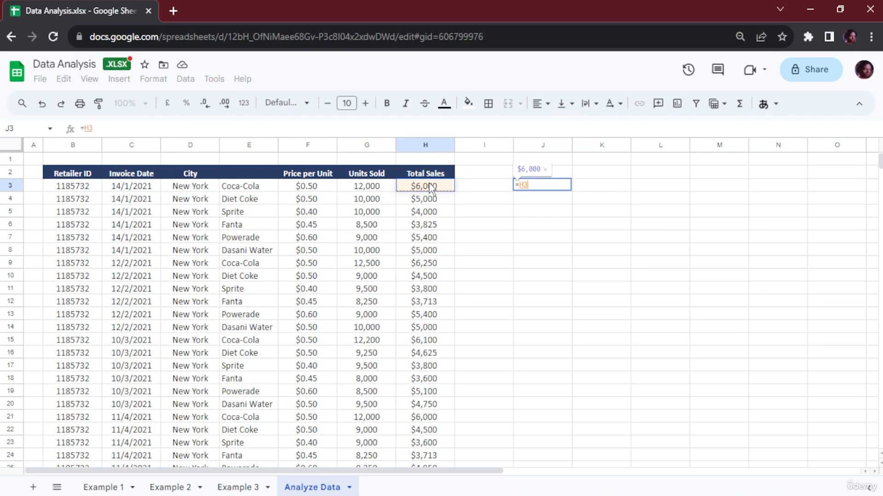
type("+")
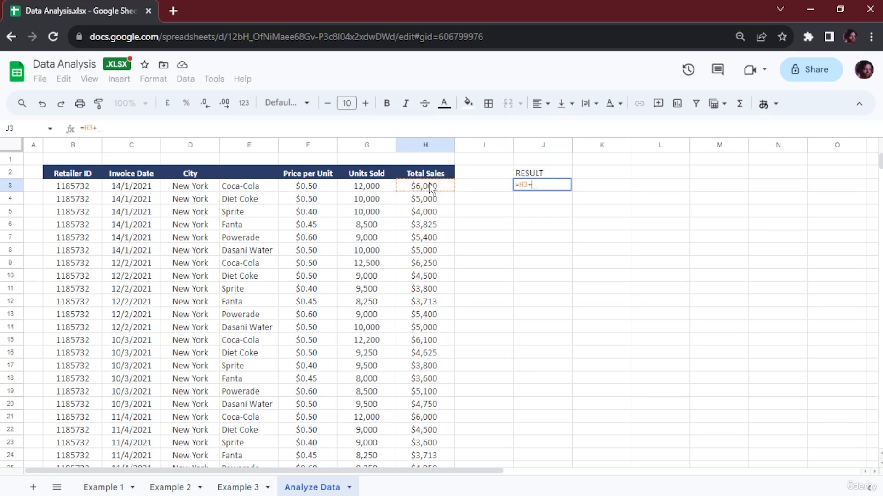
left_click(438, 201)
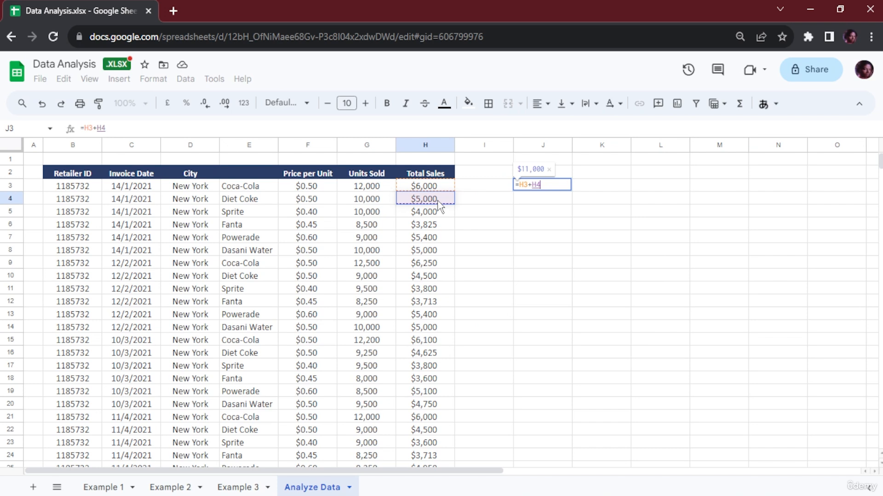
type("+")
left_click(412, 213)
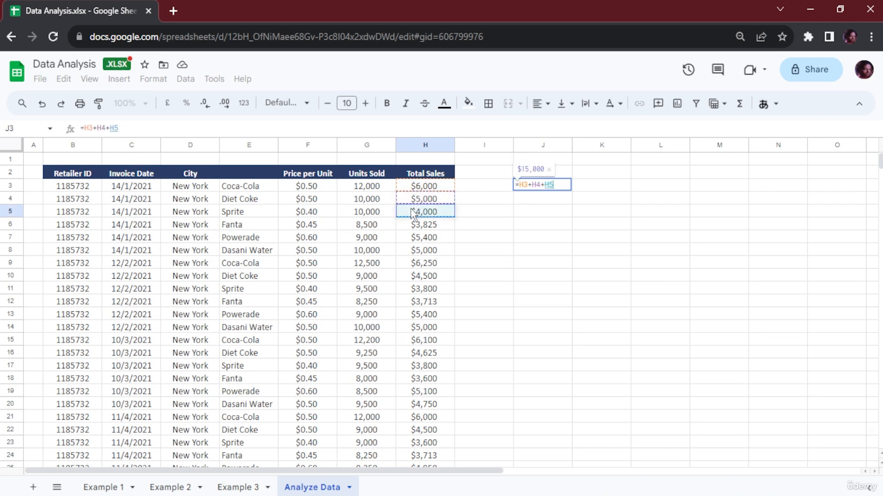
type("+")
left_click(433, 228)
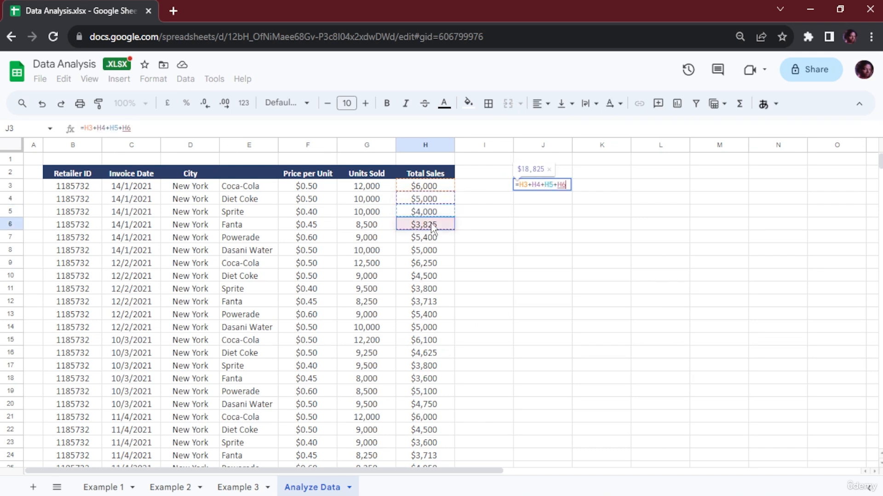
key("Return")
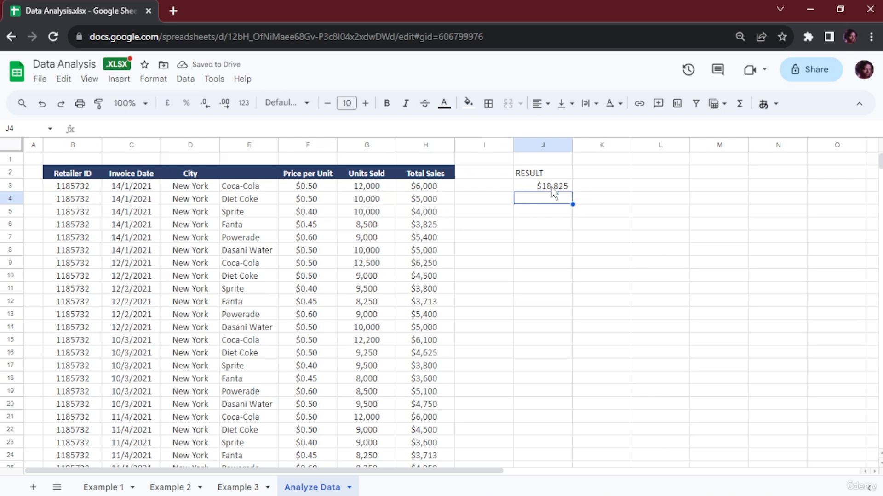
Step: Replace the formula in J3 with =G3+H3, adding Units Sold and Total Sales, and fill it down through J10
left_click(552, 189)
key("Delete")
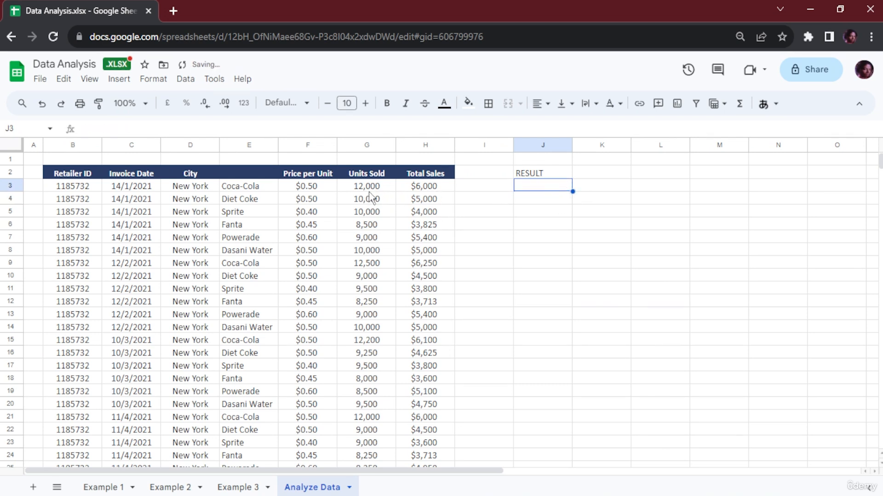
left_click_drag(368, 189, 438, 191)
left_click(561, 187)
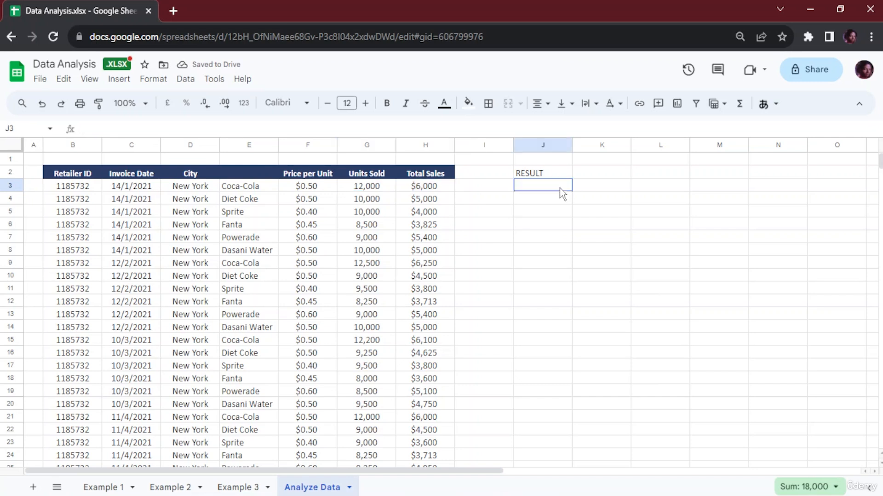
type("=")
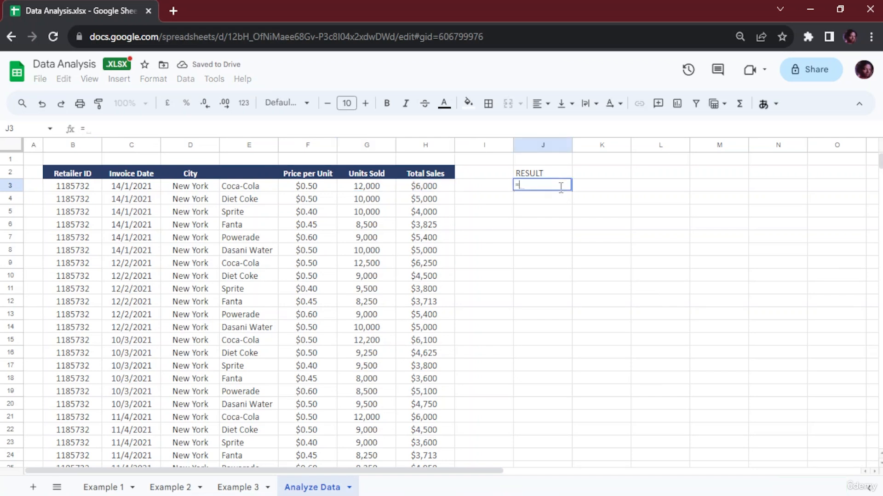
left_click(377, 187)
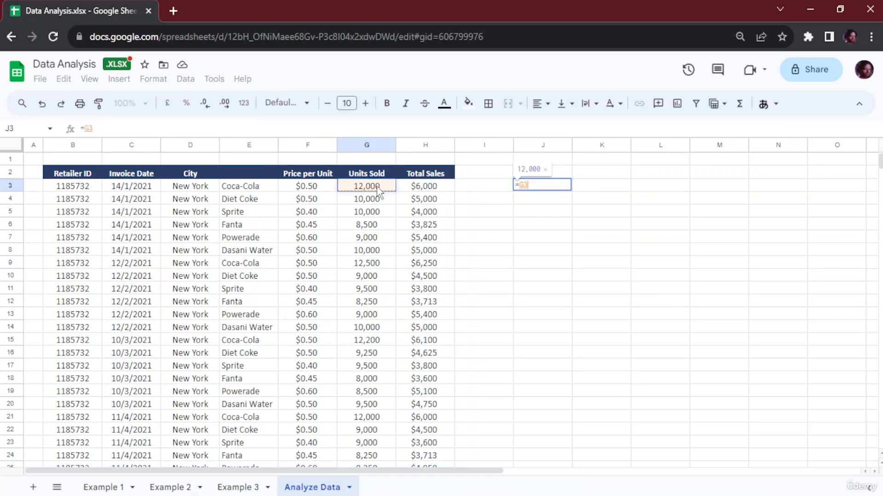
type("+")
left_click(432, 188)
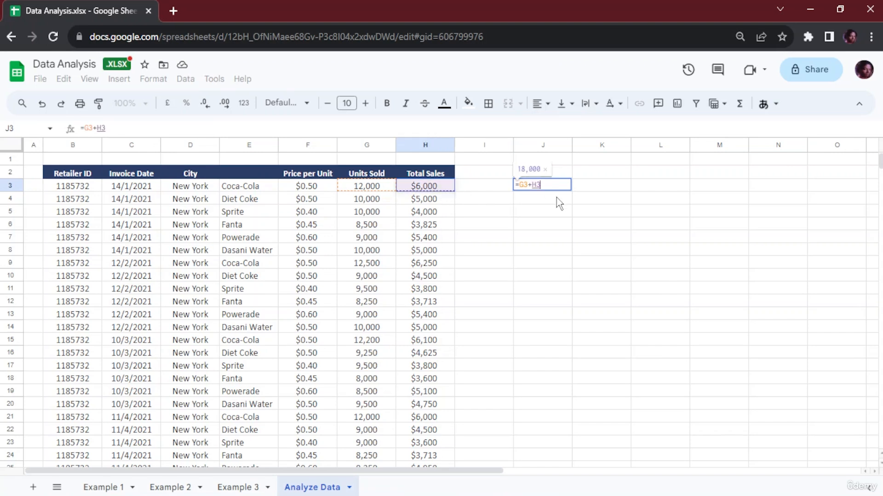
key("Return")
left_click(558, 187)
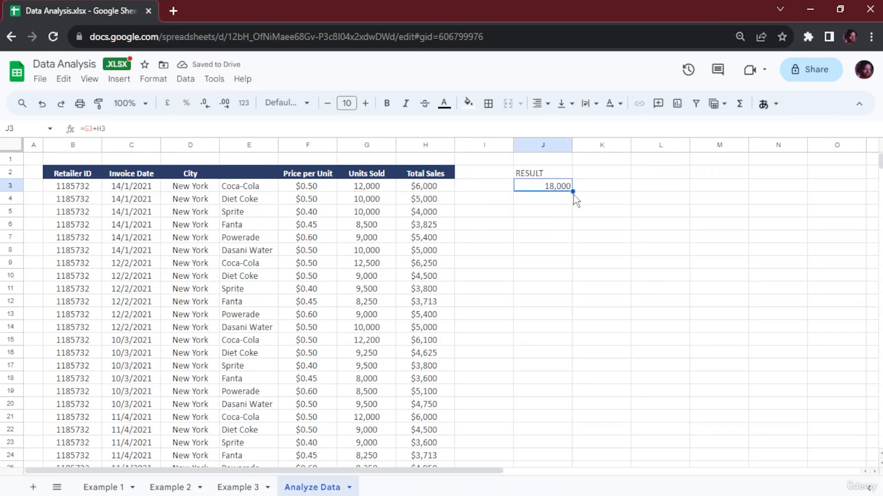
left_click_drag(573, 191, 570, 281)
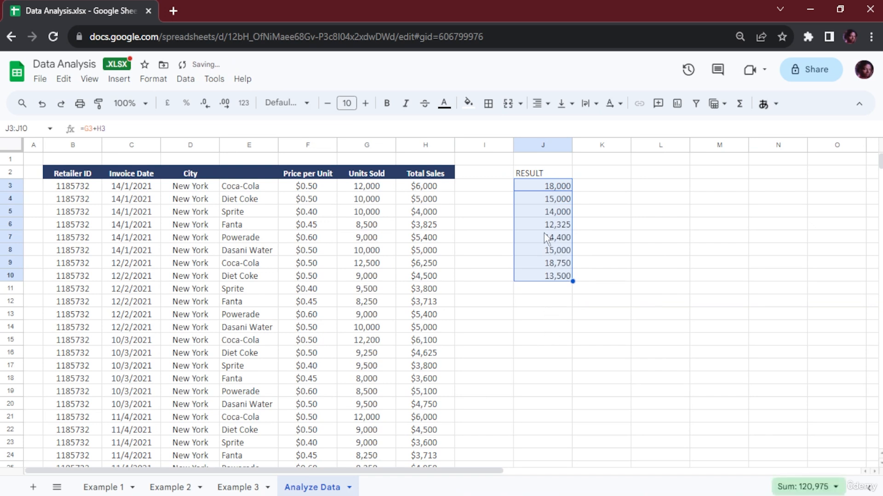
Step: Compare the Units Sold and Total Sales values in rows 4 to 7 with the sums in the RESULT column
left_click(371, 201)
left_click(408, 200)
left_click(358, 212)
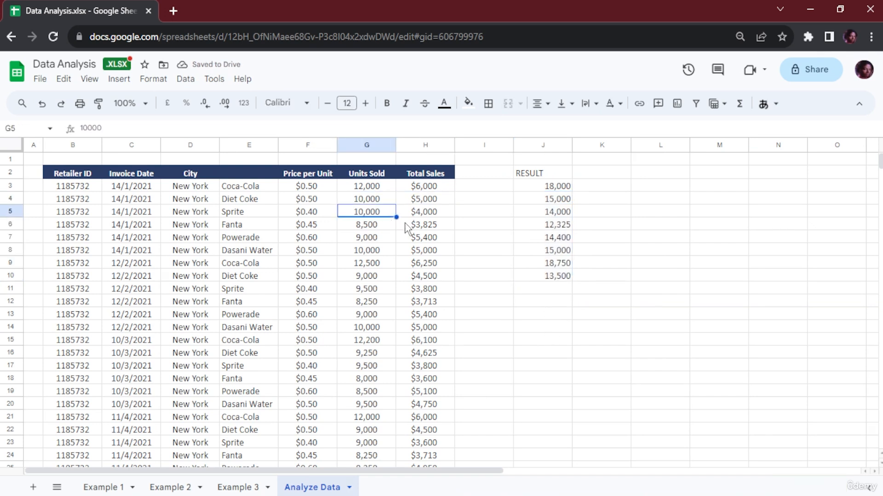
left_click(421, 216)
left_click(372, 226)
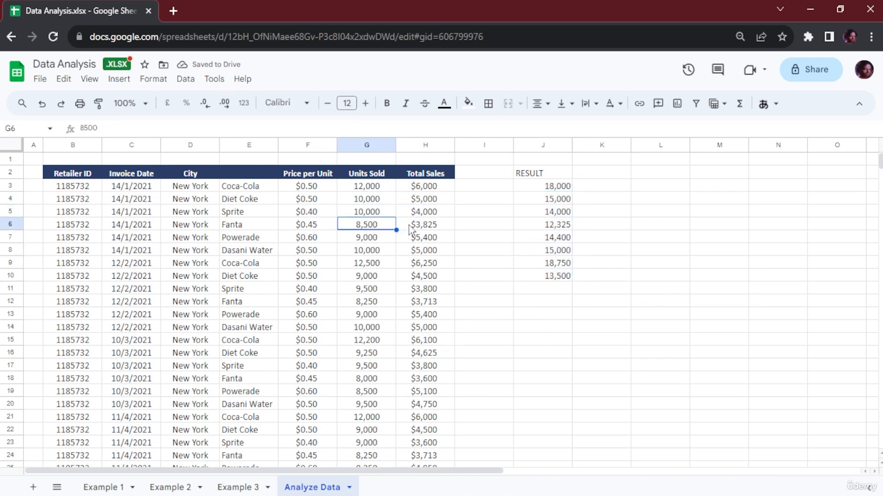
left_click(414, 227)
left_click(550, 215)
left_click(380, 238)
left_click(421, 238)
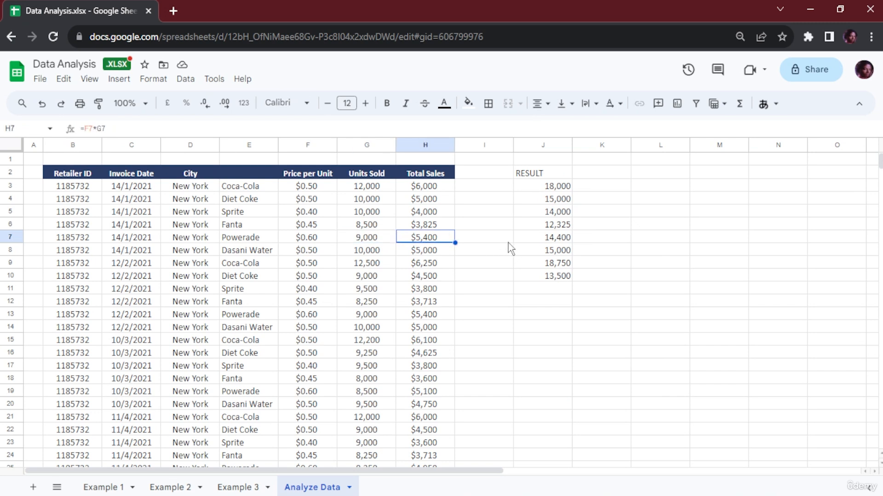
left_click(599, 239)
left_click(551, 225)
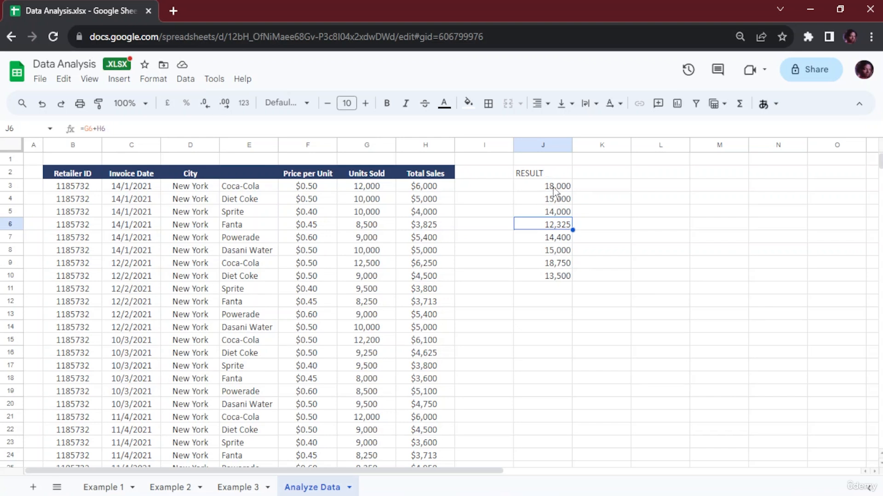
Step: Clear cells J3:J10 and enter the formula =G3-H3 in J3 to subtract Total Sales from Units Sold
left_click_drag(552, 188, 555, 277)
key("Delete")
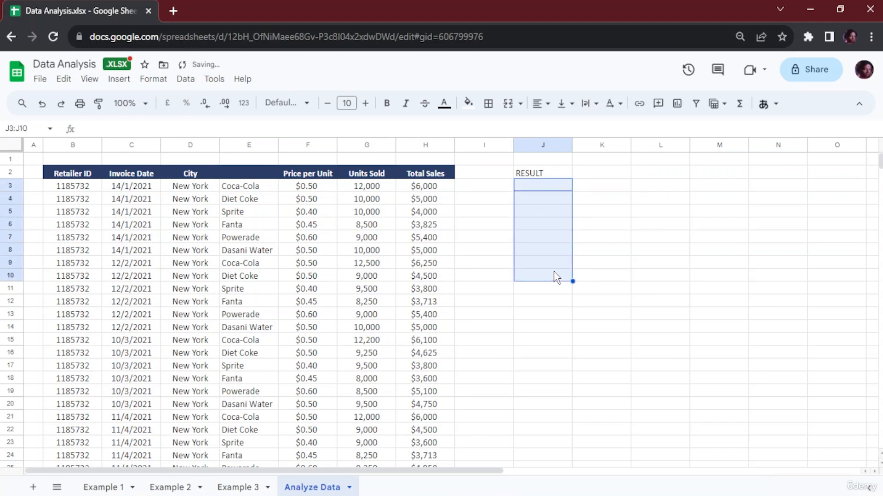
left_click(531, 187)
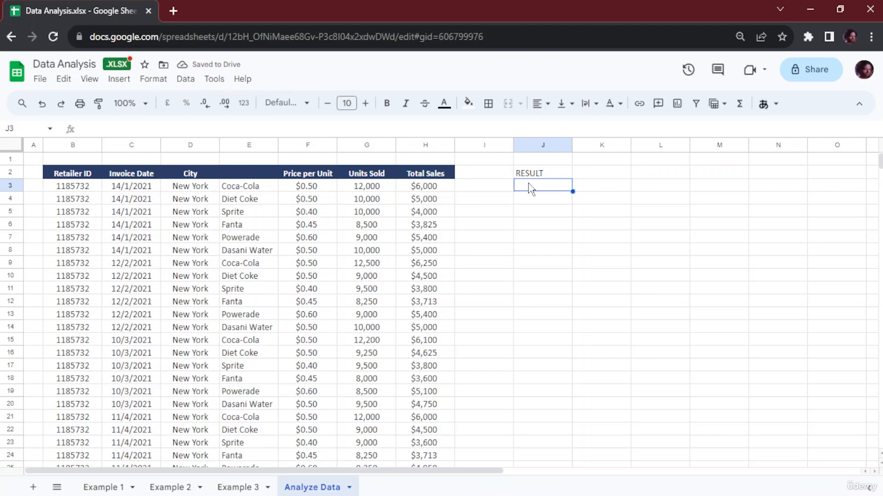
type("=")
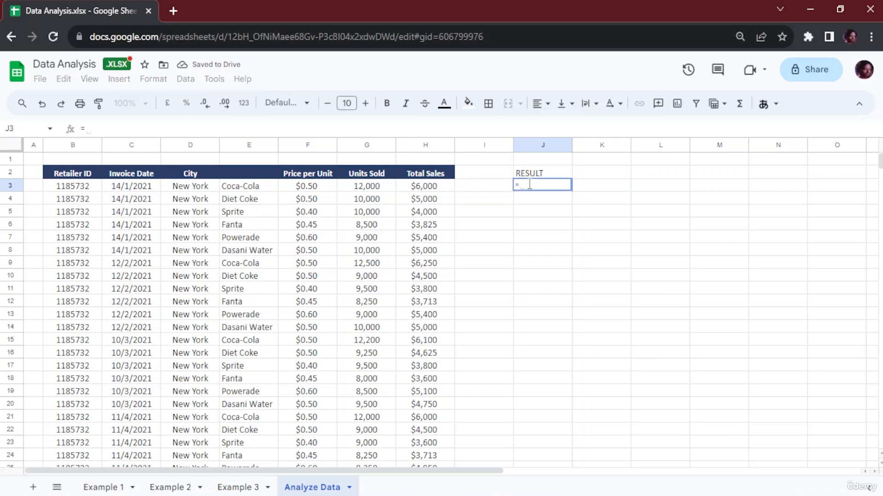
left_click(379, 194)
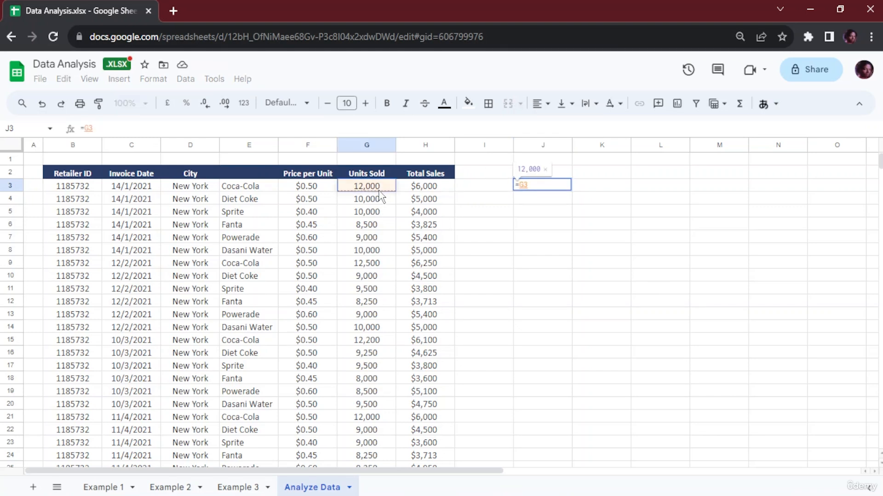
type("-")
left_click(409, 189)
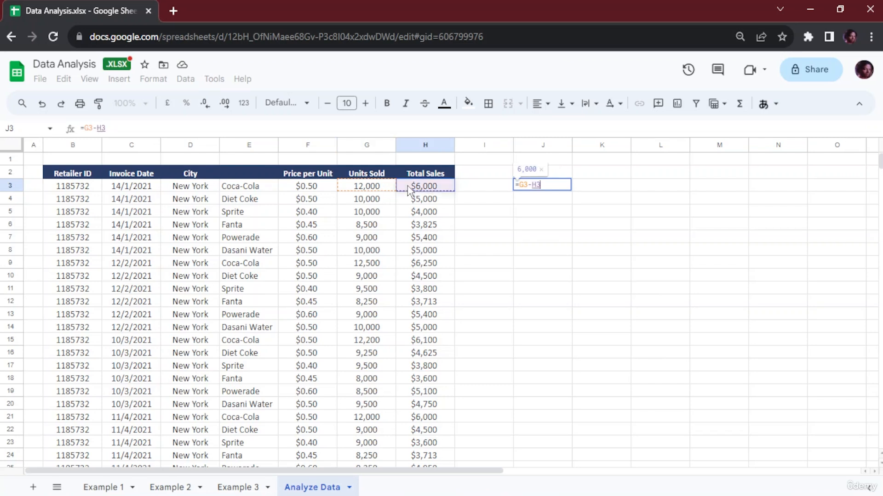
key("Return")
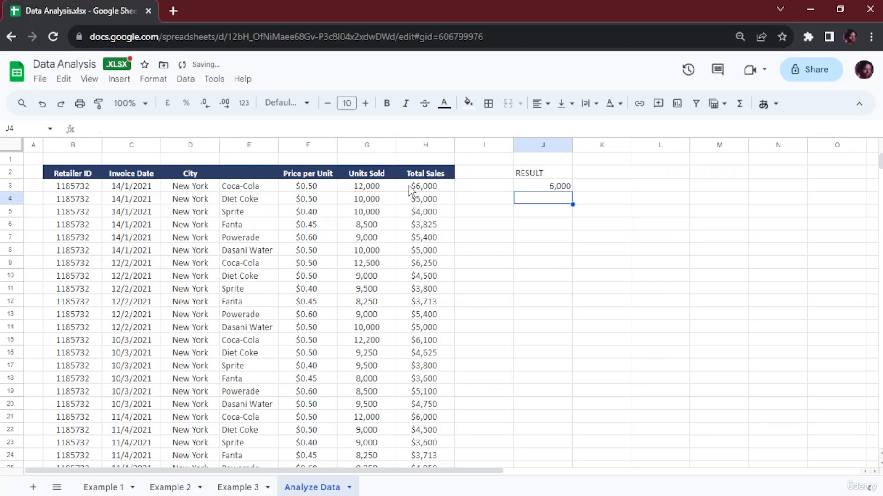
Step: Fill the subtraction formula in J3 down through J11 and inspect the formulas in H3 and J11
left_click(520, 188)
left_click_drag(573, 190, 566, 291)
left_click(424, 189)
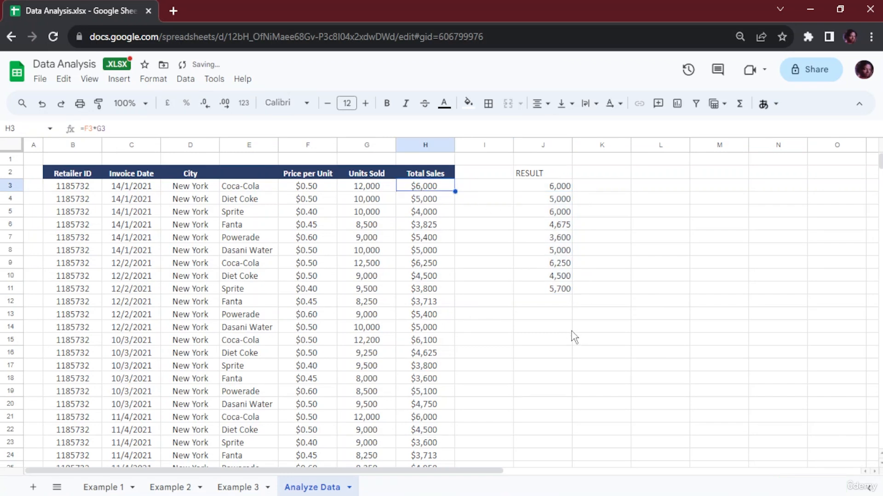
left_click(566, 297)
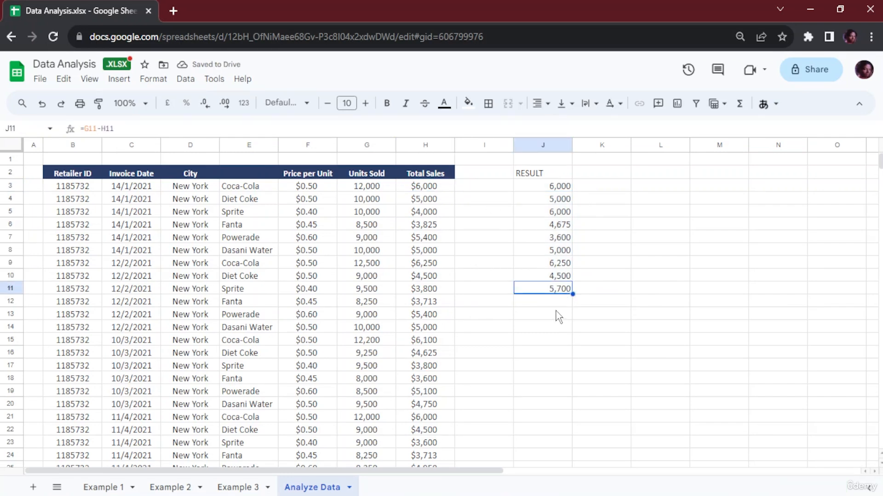
Step: Clear cells J3:J13 and enter the formula =F3*G3 in J3 to multiply Price per Unit by Units Sold
left_click_drag(556, 315, 557, 189)
key("Delete")
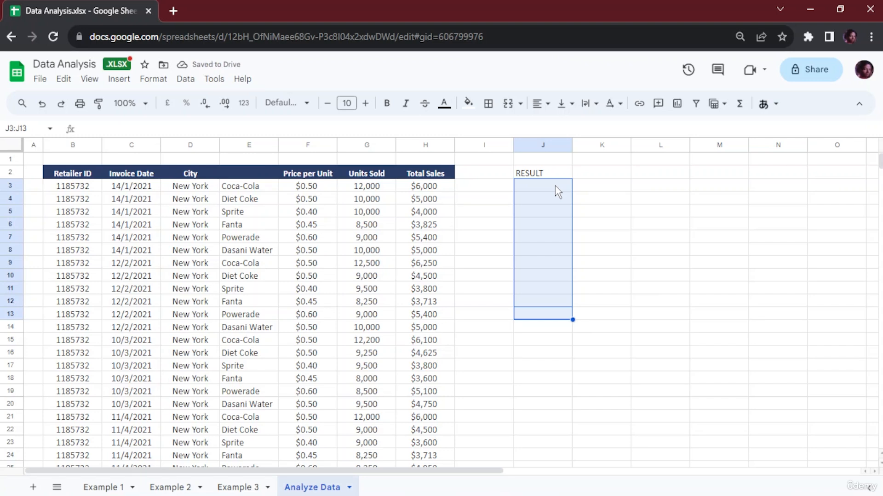
left_click(534, 189)
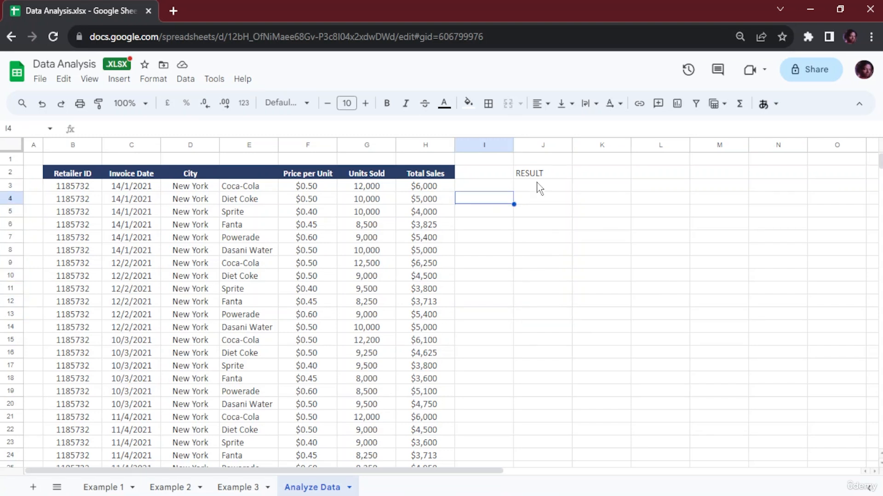
type("=")
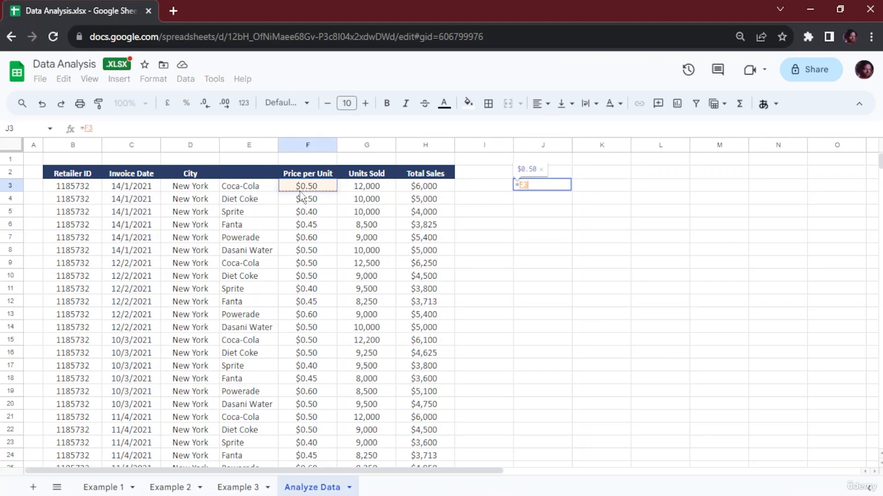
type("*")
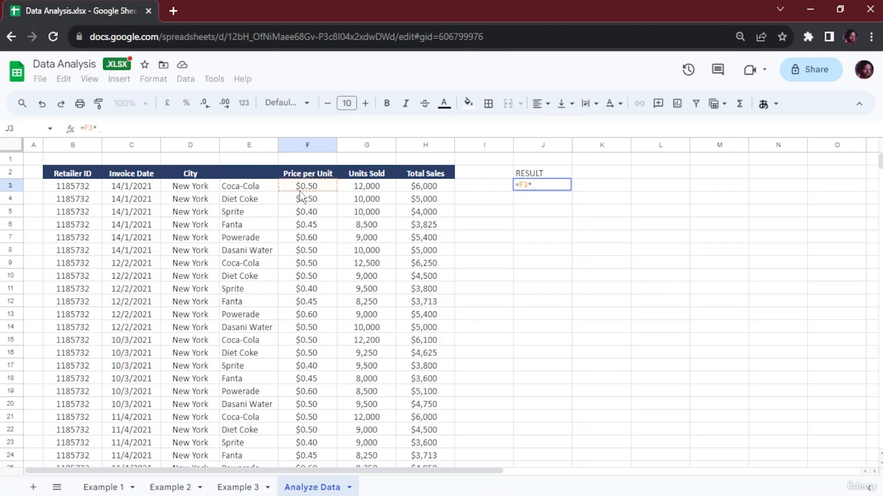
left_click(362, 190)
key("Return")
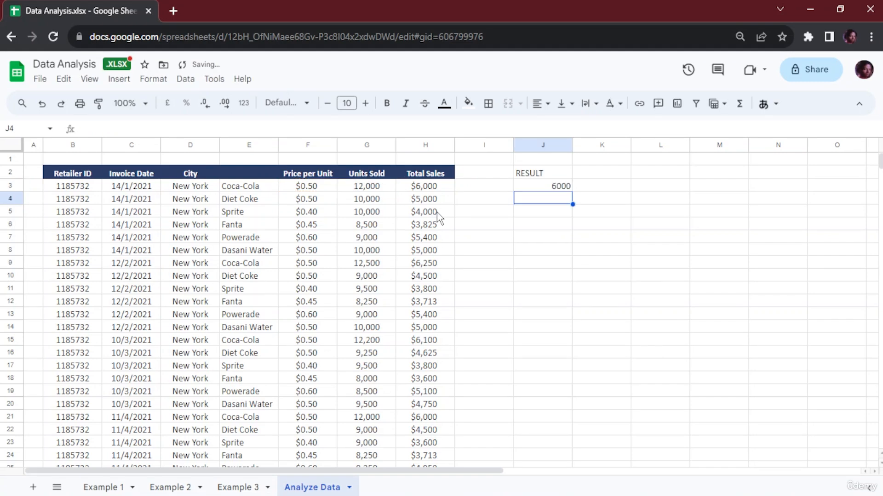
Step: Fill the multiplication formula in J3 down through J12 and clear the contents of J3:J15
key("Up")
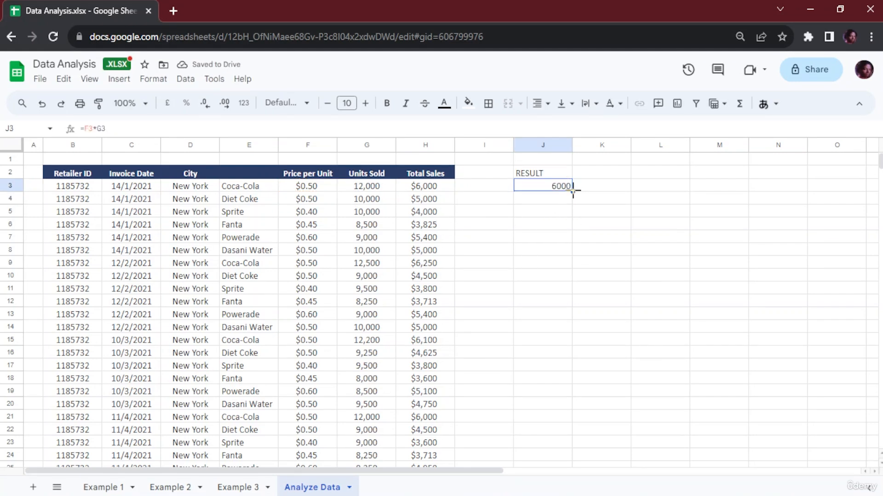
left_click_drag(572, 191, 570, 304)
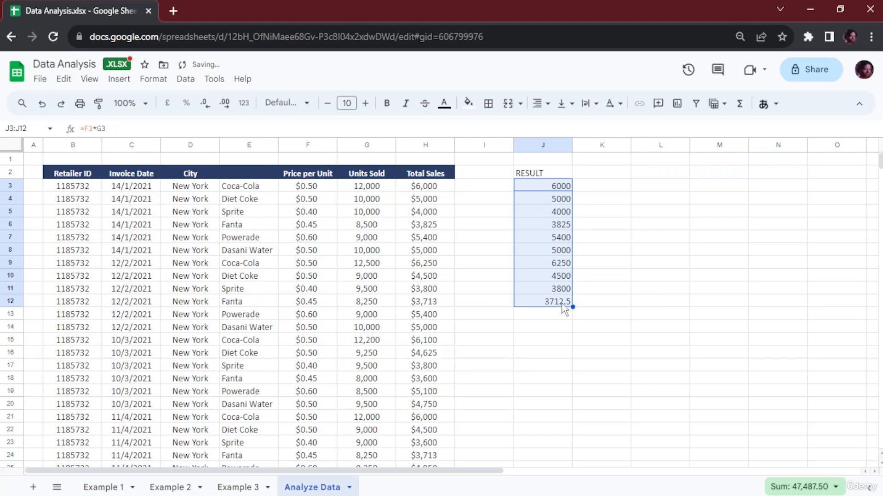
left_click_drag(558, 342, 562, 189)
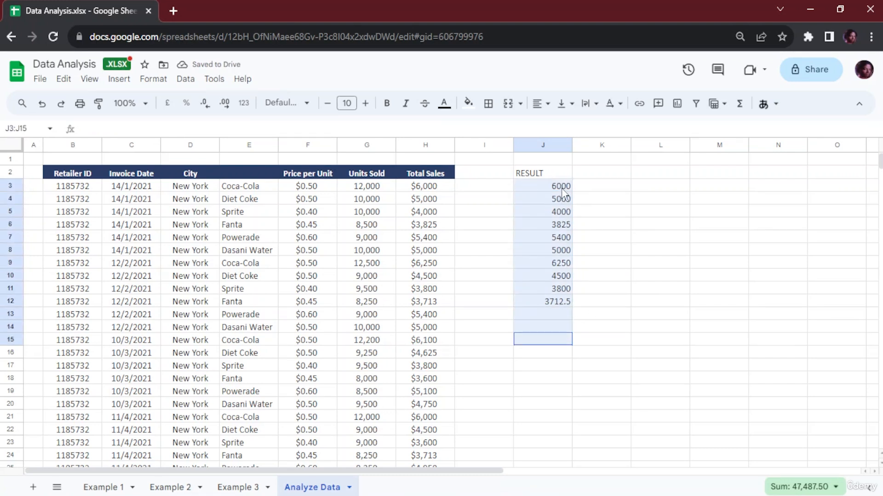
key("Delete")
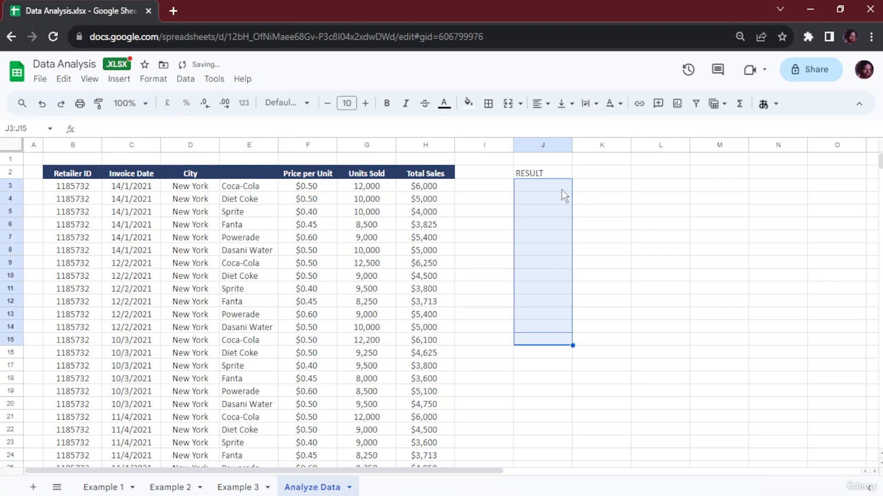
Step: Enter the formula =G3/H3 in J3 to divide Units Sold by Total Sales
left_click(565, 195)
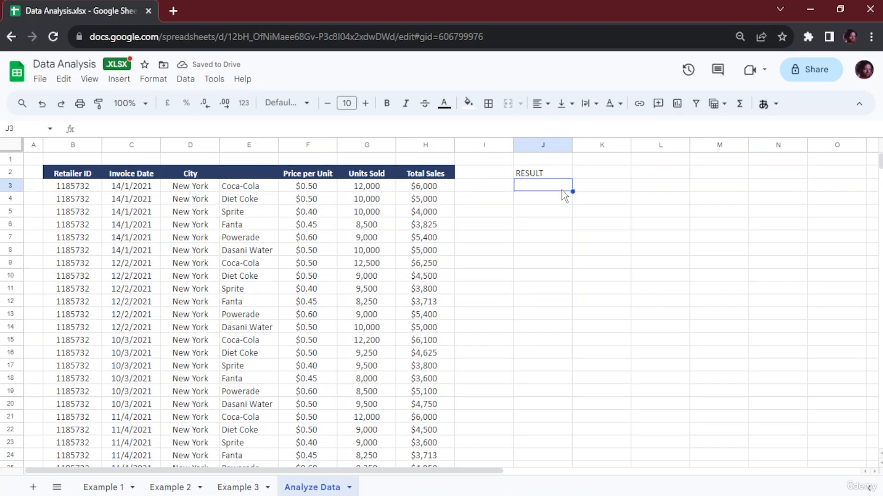
type("=")
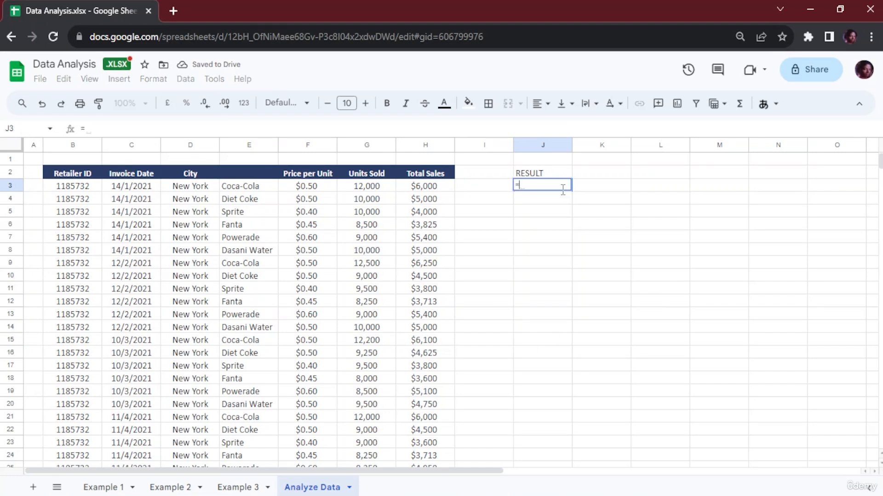
left_click(380, 189)
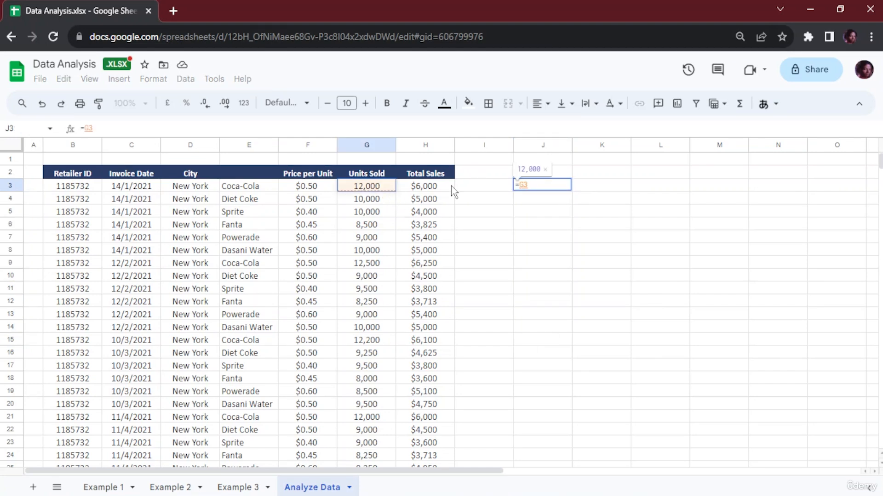
type("/")
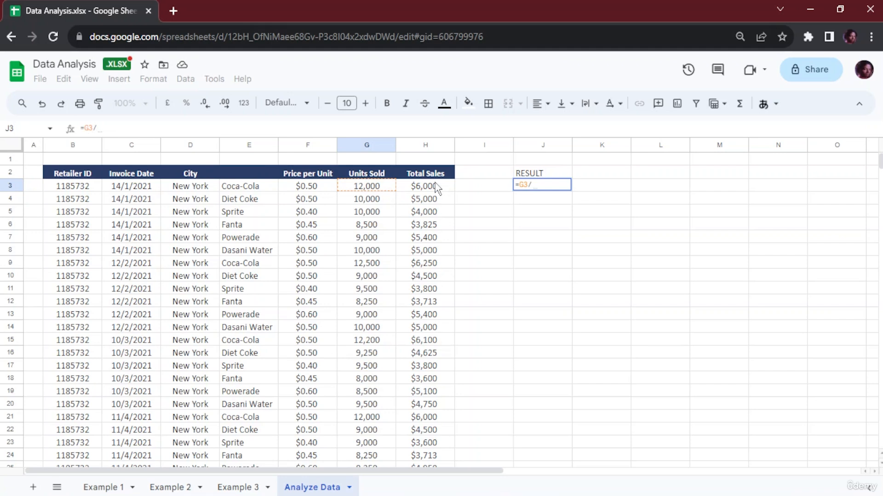
left_click(437, 188)
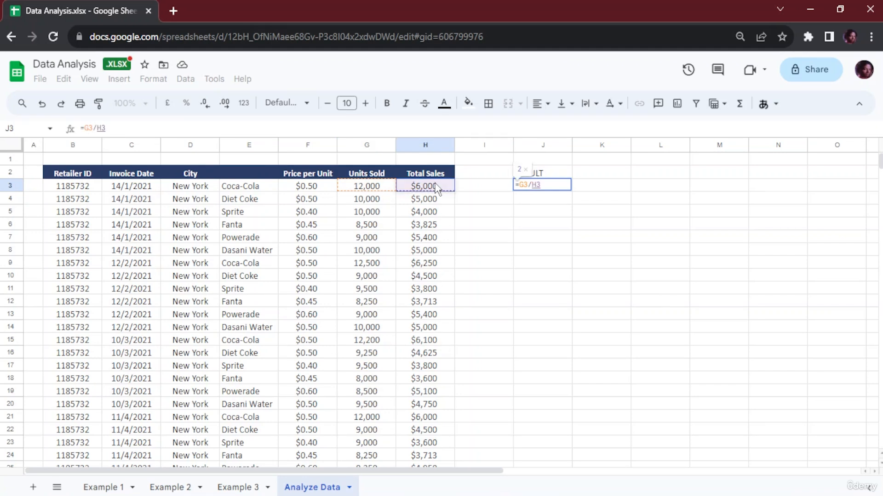
key("Return")
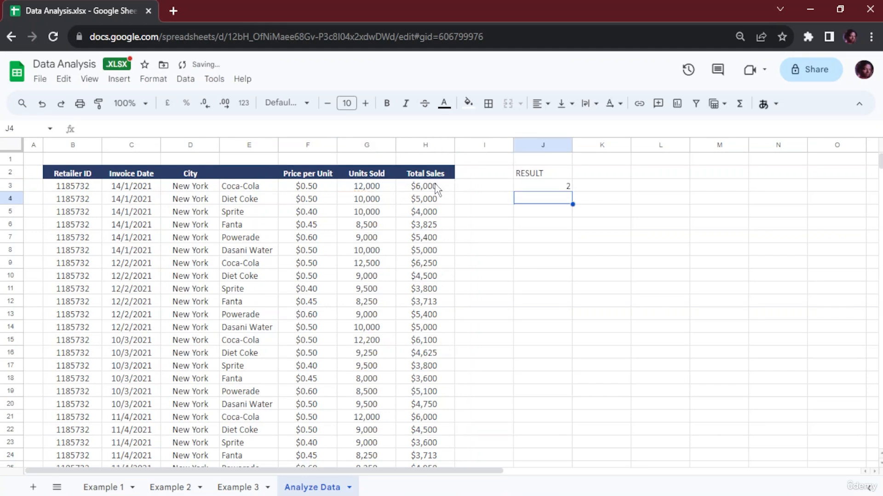
Step: Fill the division formula in J3 down through J14, and clear the contents of J3:J17
left_click(568, 188)
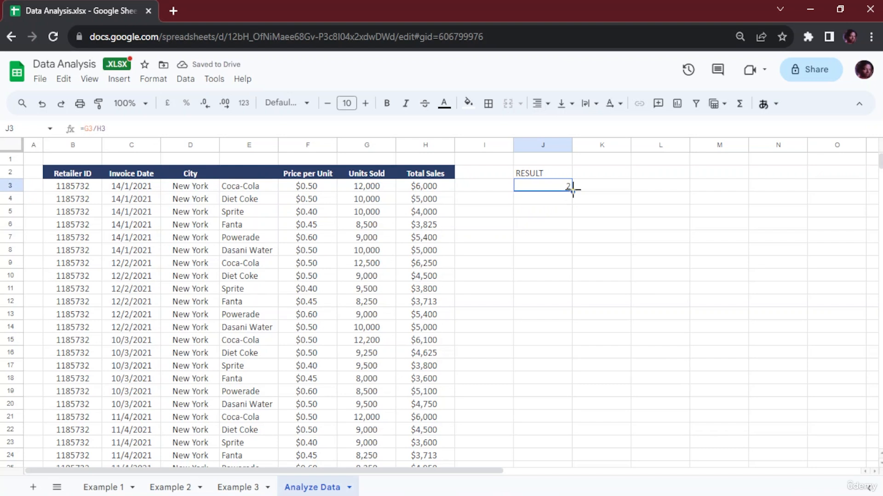
left_click_drag(572, 192, 583, 324)
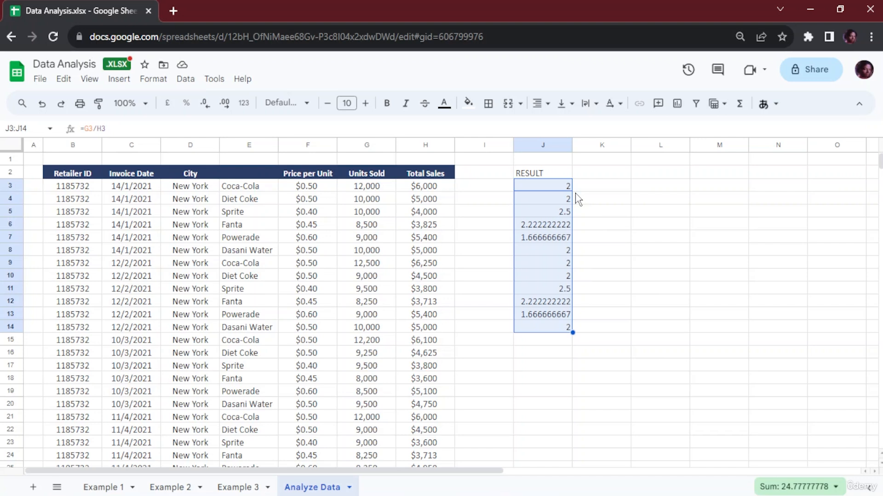
left_click_drag(547, 366, 544, 192)
key("Delete")
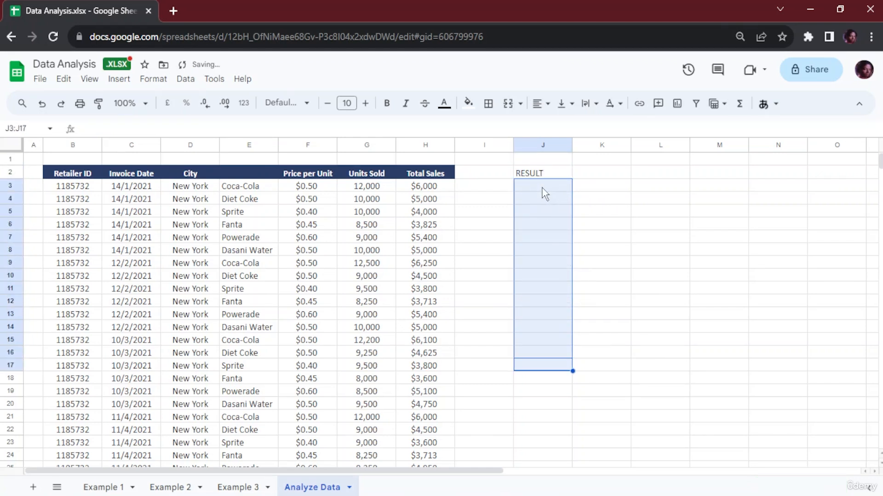
left_click(545, 194)
type("=")
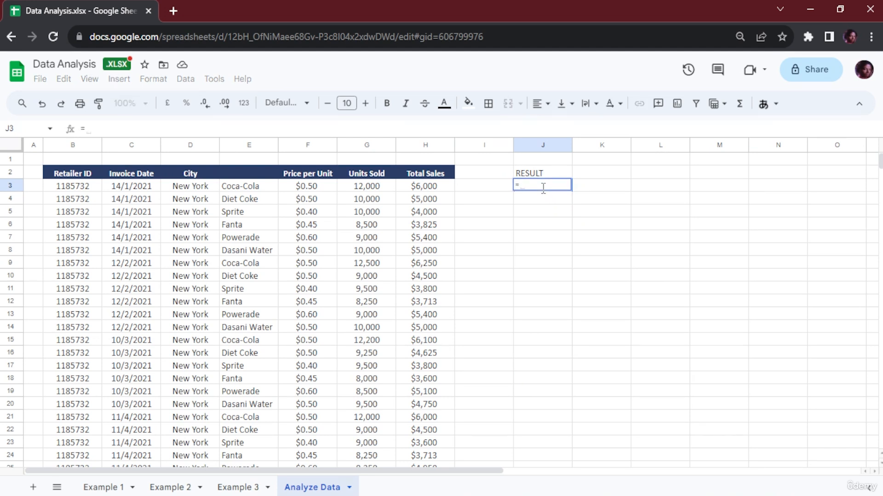
key("BackSpace")
Step: Enter the value 2 in cell K2, beside the RESULT heading
left_click(614, 177)
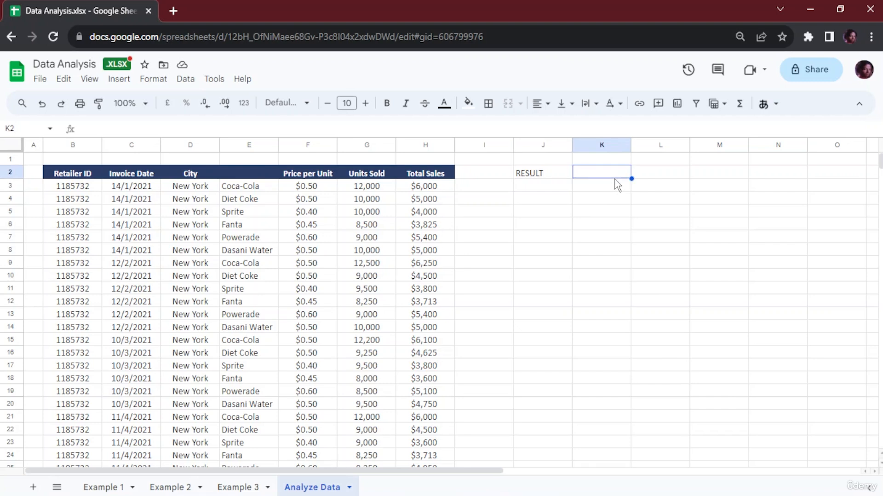
type("2")
key("Return")
Step: Enter the formula =(F3*G3)/K2 in J3 to multiply Price per Unit by Units Sold and divide by K2
left_click(542, 187)
type("=")
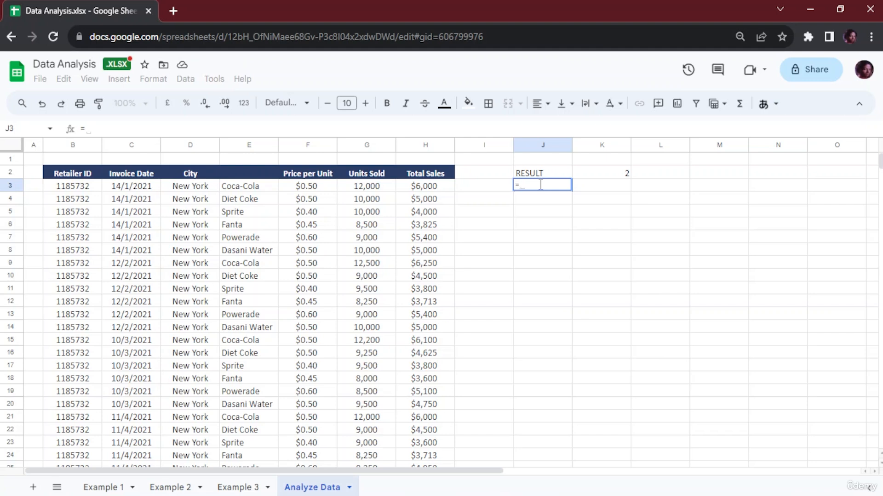
type("(")
left_click(316, 189)
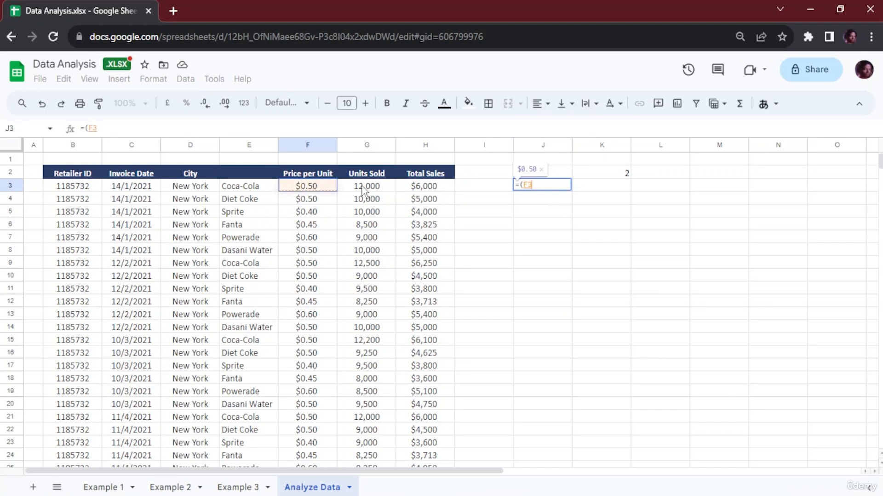
type("*")
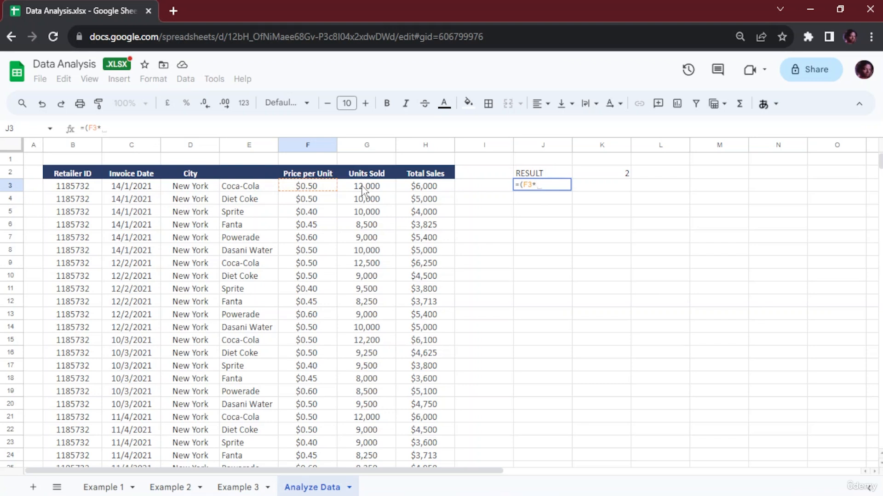
left_click(363, 189)
type(")")
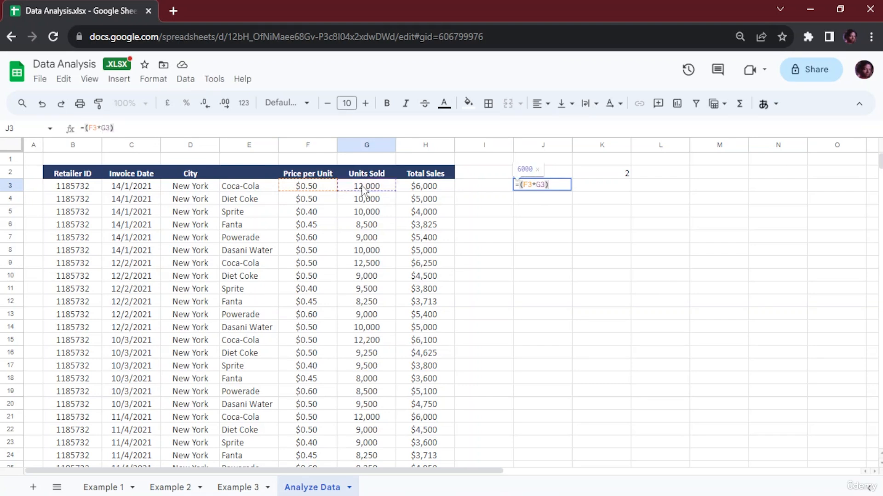
type("/")
left_click(605, 177)
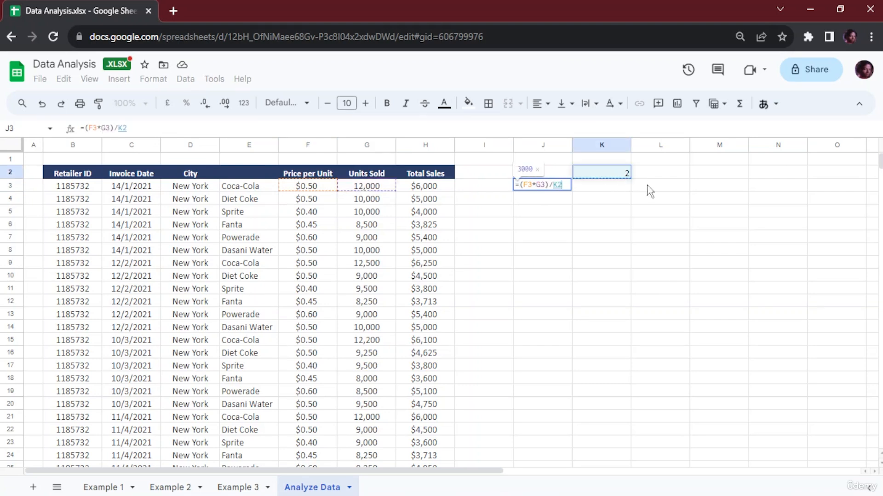
key("Return")
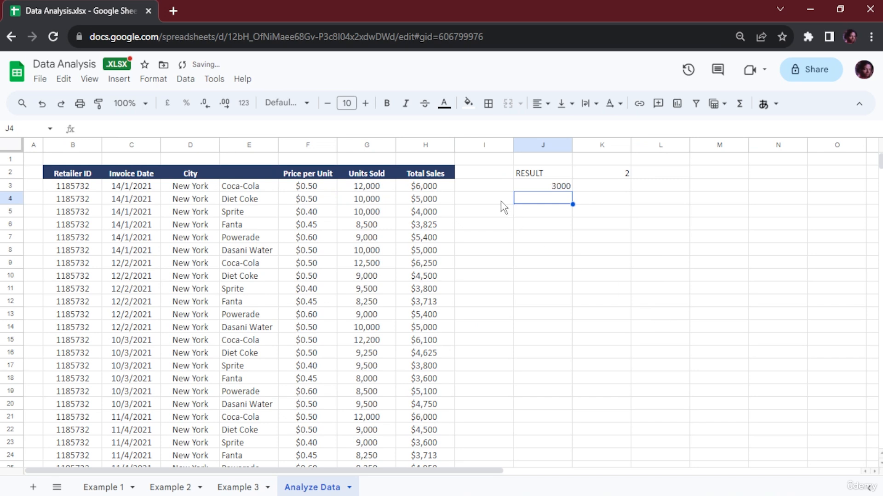
Step: Fill the formula with the relative K2 reference from J3 down through J9 and dismiss the suggested correction
left_click(553, 188)
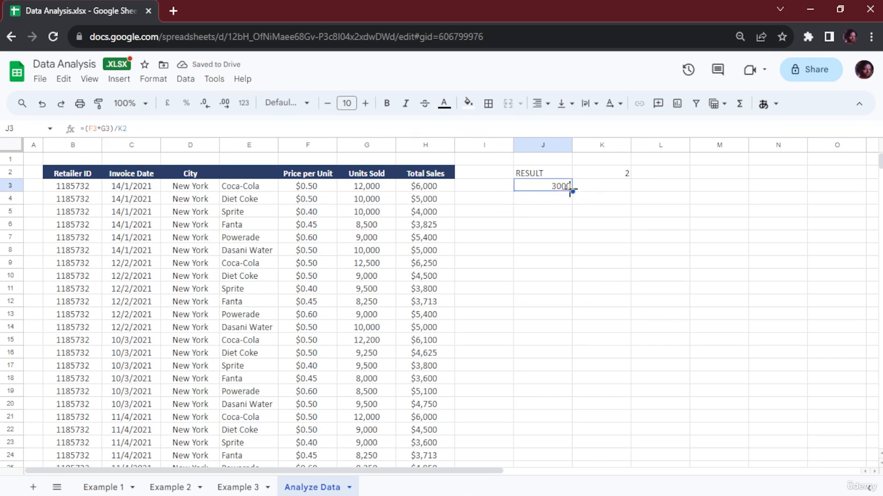
left_click_drag(572, 191, 579, 263)
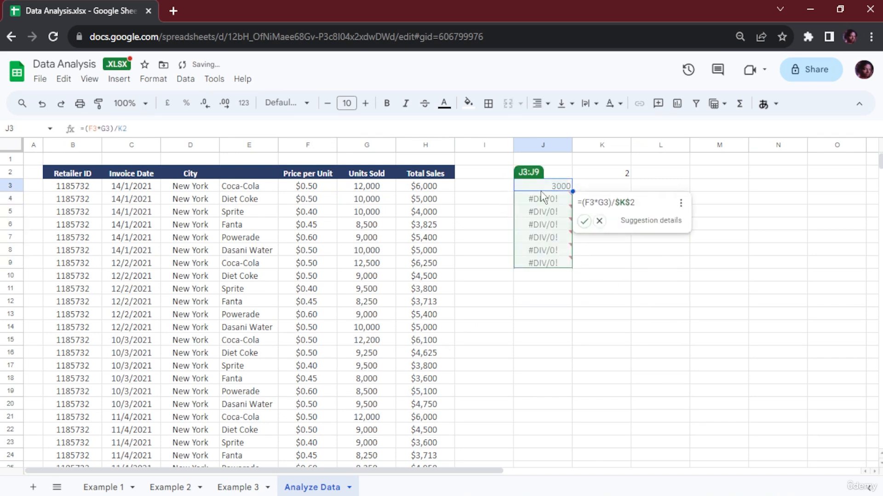
left_click(625, 189)
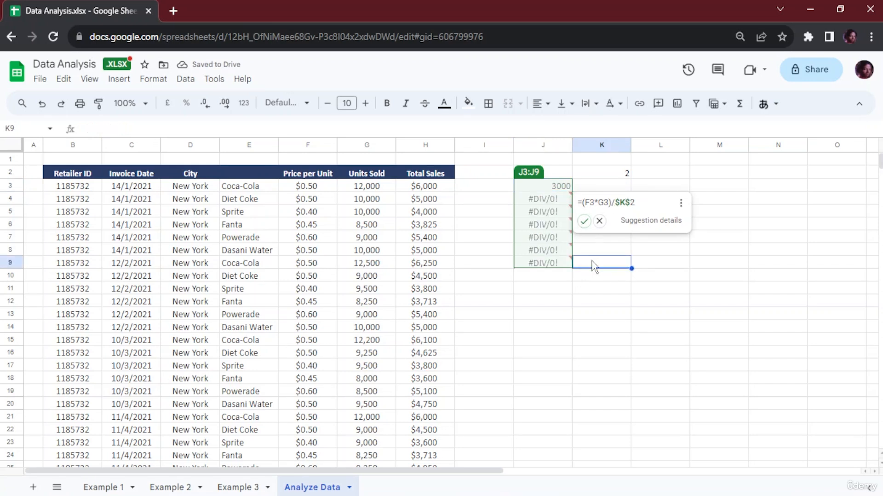
left_click(625, 254)
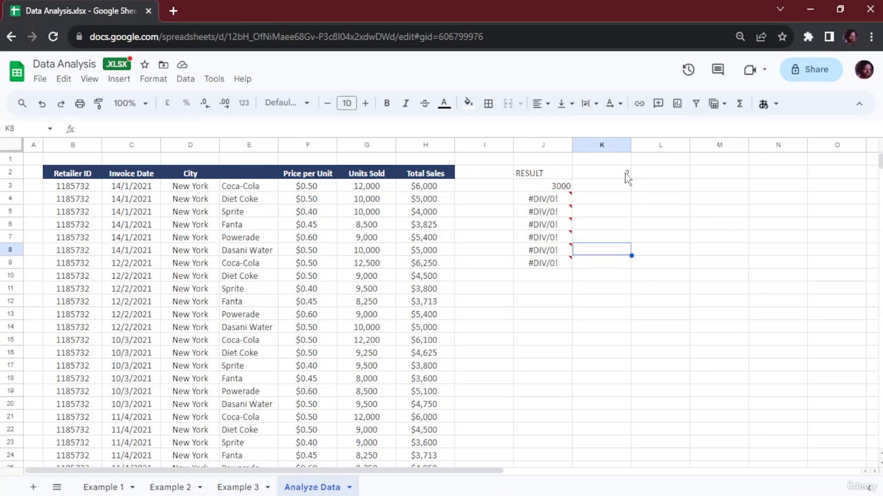
Step: Make the K2 reference in J3 absolute so the formula reads =(F3*G3)/$K$2
double_click(561, 188)
key("Left")
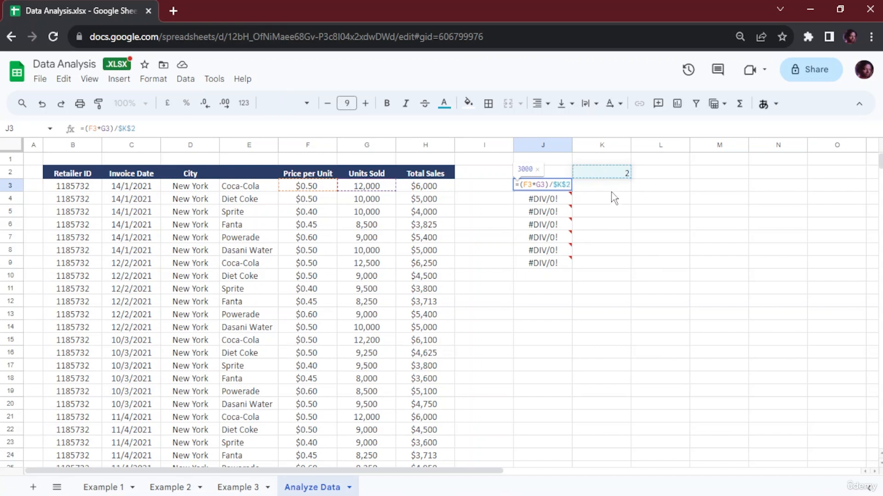
key("Return")
Step: Fill the absolute-reference formula in J3 down through J9, and undo the fill
left_click(569, 188)
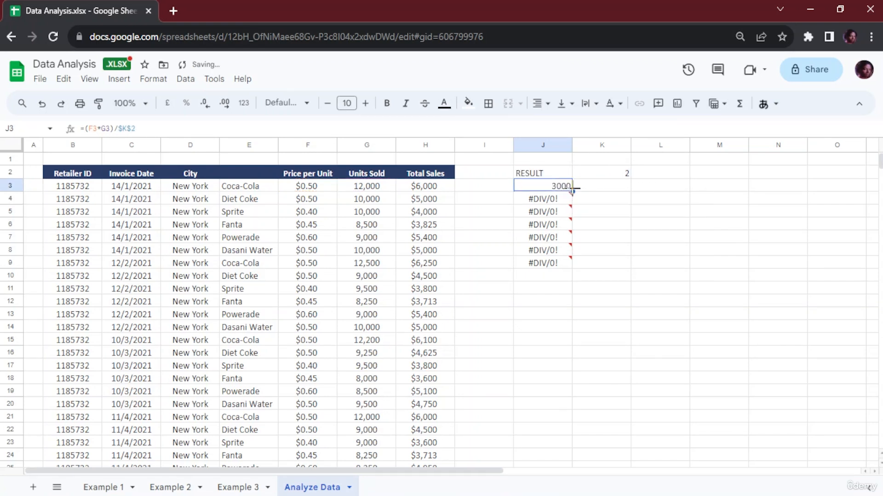
left_click_drag(571, 188, 572, 267)
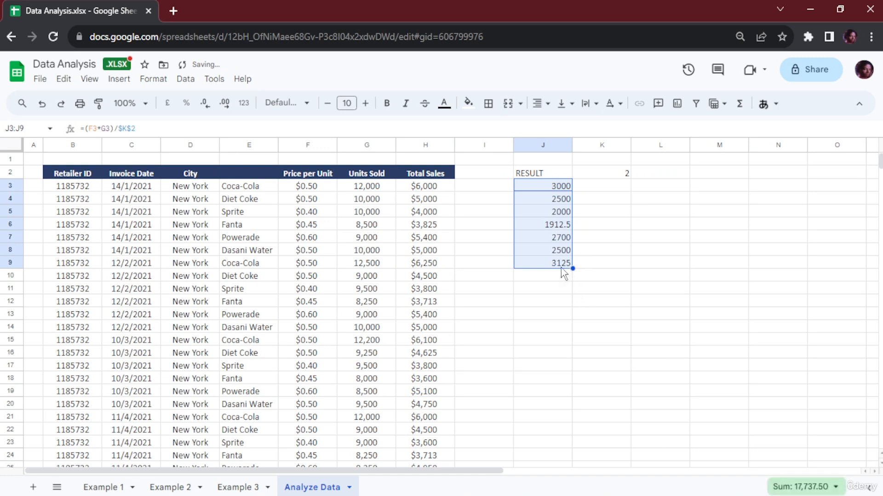
left_click(603, 187)
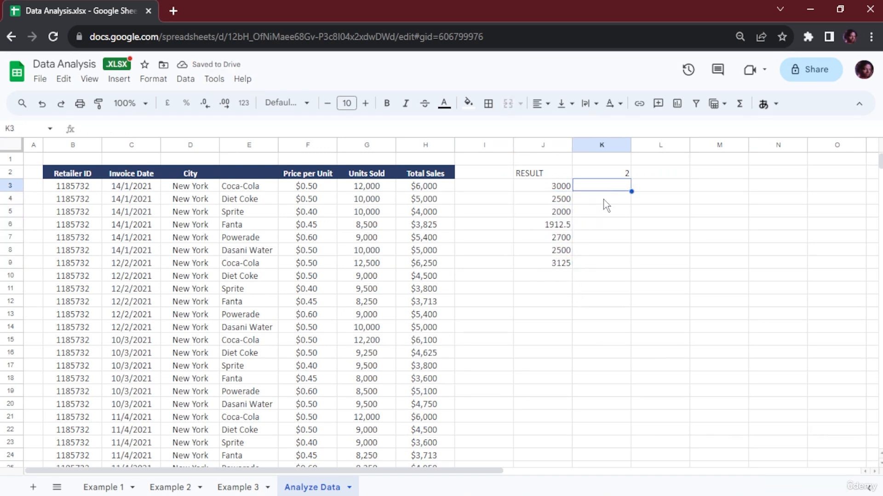
left_click(603, 199)
left_click(603, 225)
left_click(605, 253)
left_click(605, 213)
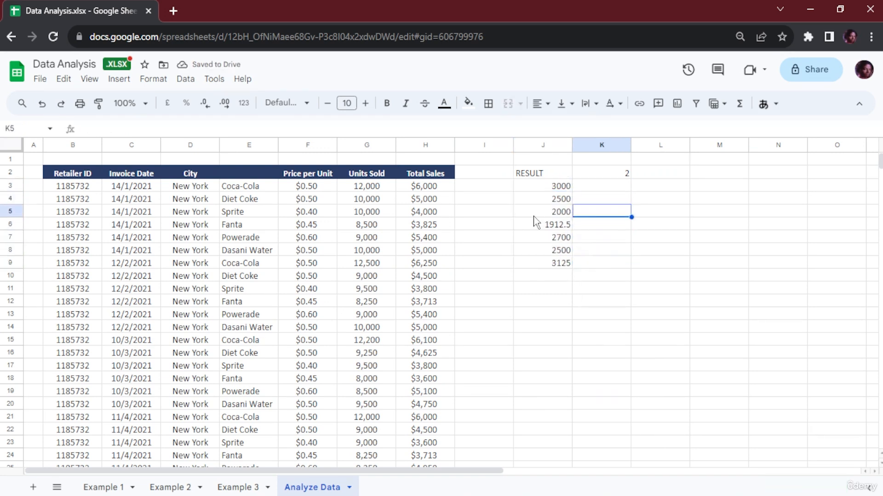
key("ctrl+z")
Step: Examine the divisor references in the formulas in J4 and J5 and compare them with the absolute reference in J3
left_click(566, 197)
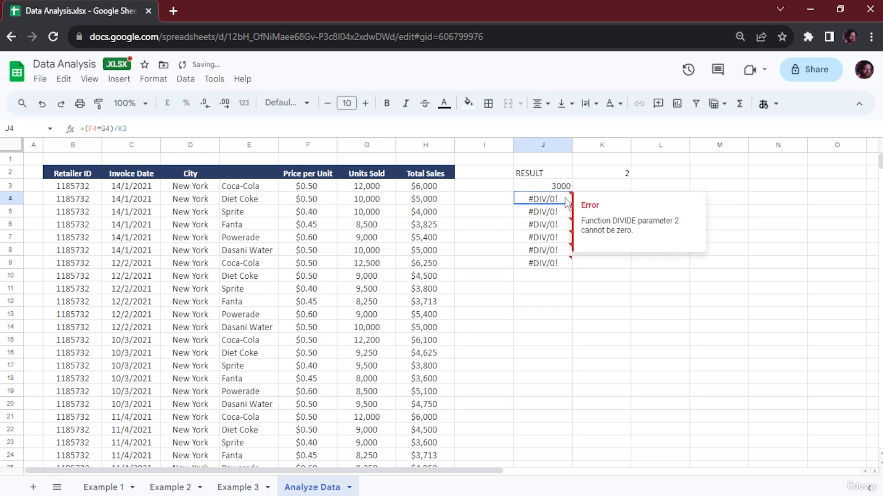
double_click(566, 197)
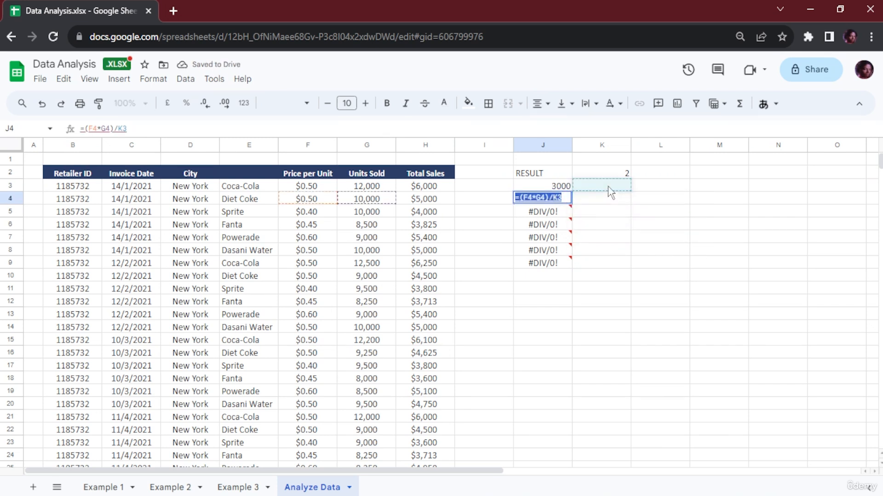
key("Escape")
mouse_move(557, 203)
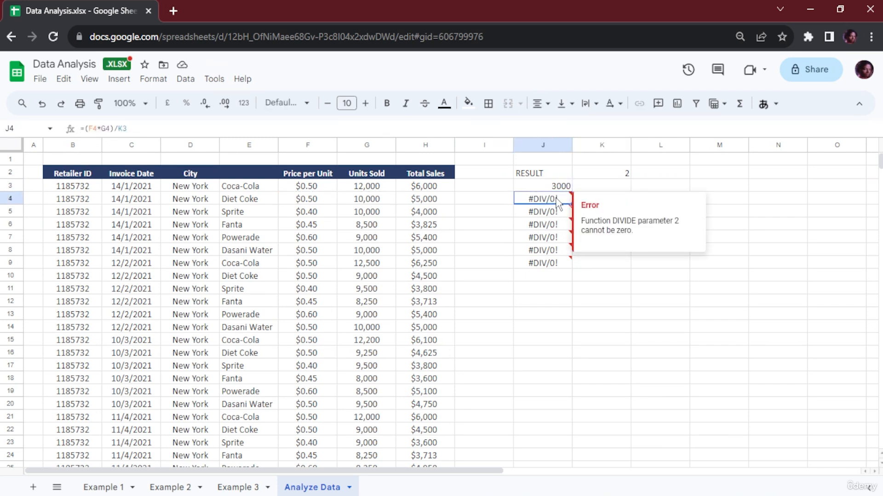
left_click(605, 214)
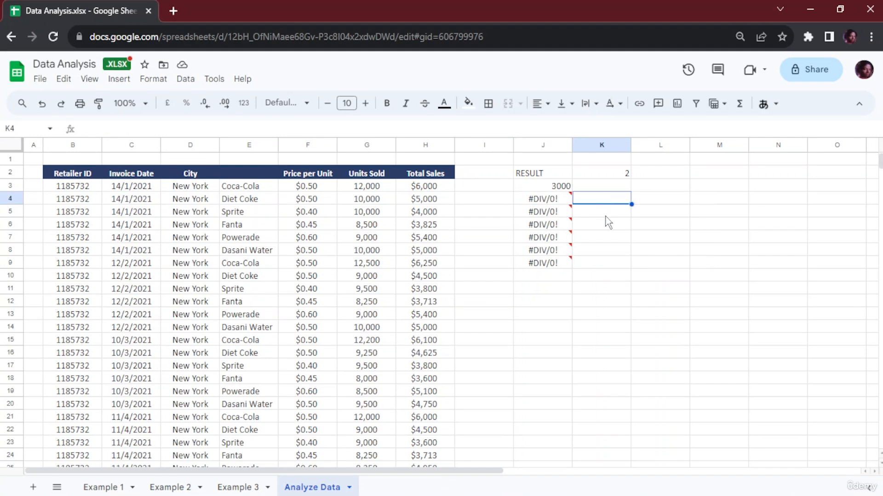
left_click(555, 214)
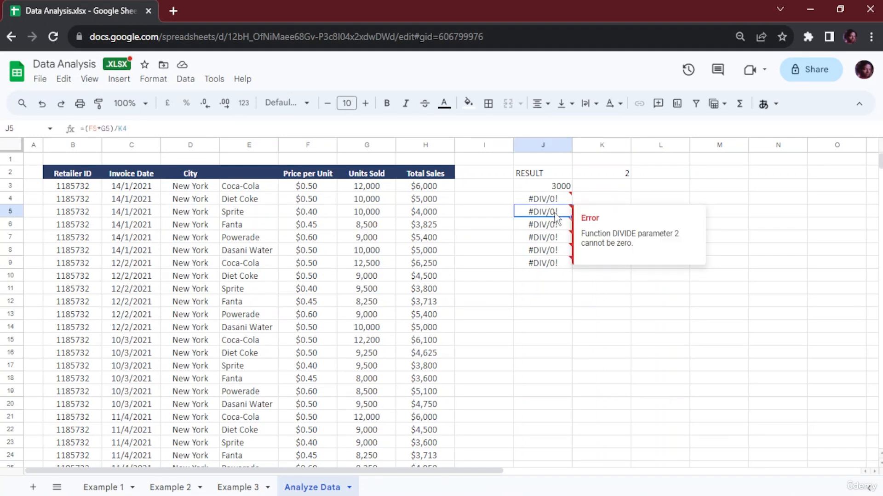
double_click(565, 188)
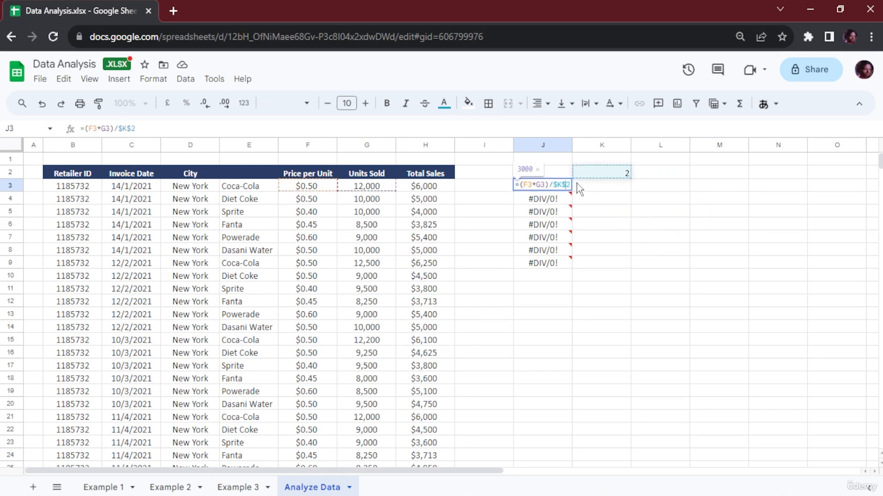
key("Return")
left_click(577, 188)
Step: Fill the formula =(F3*G3)/$K$2 from J3 down through J9 and select the divisor cell K2
left_click(565, 187)
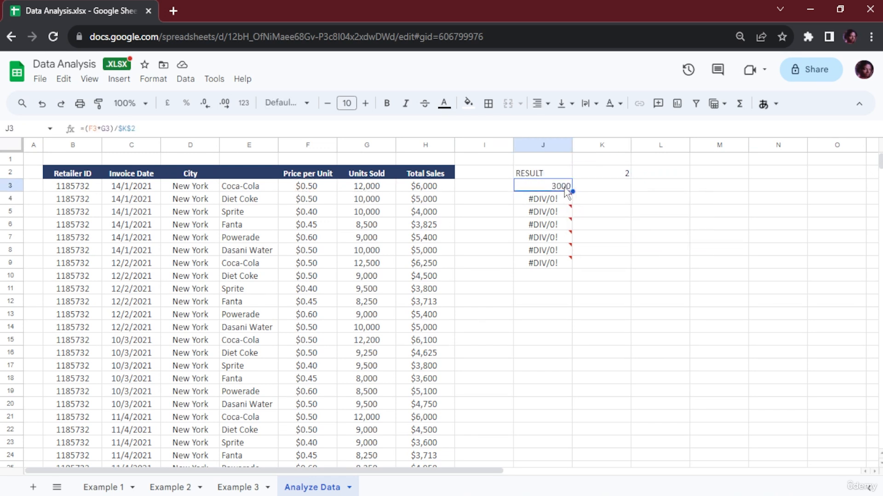
left_click_drag(573, 191, 575, 270)
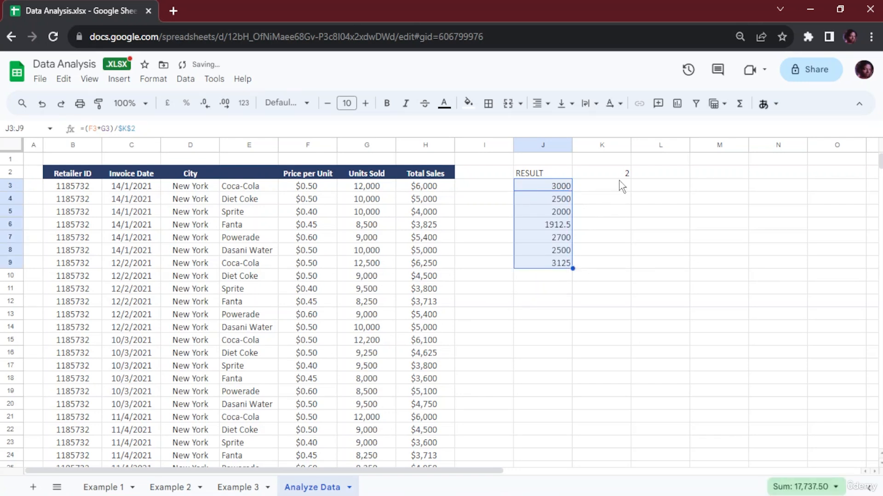
left_click(615, 165)
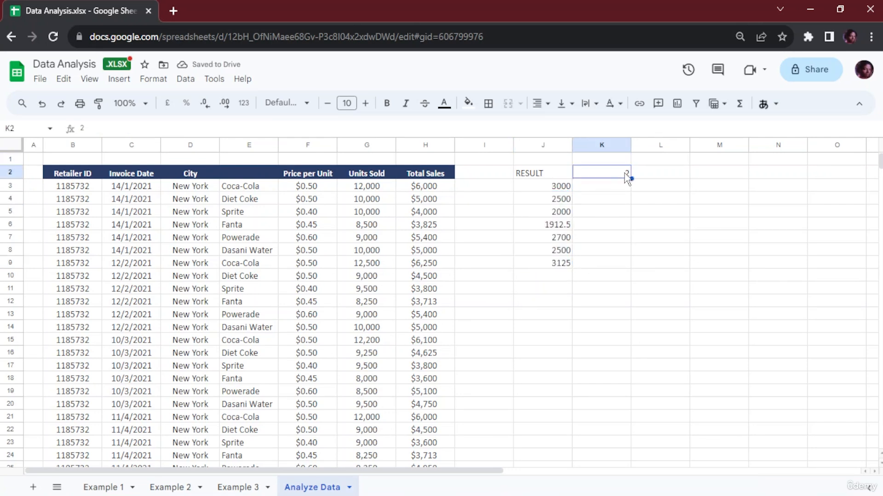
Step: Clear the results in J3:J10 and replace the value in K2 with 10%
left_click_drag(547, 173, 562, 198)
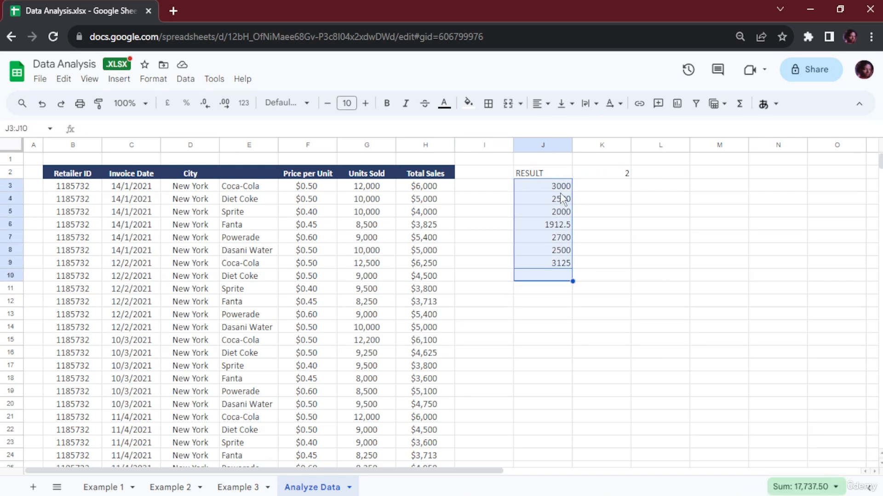
key("Delete")
left_click(623, 172)
key("Delete")
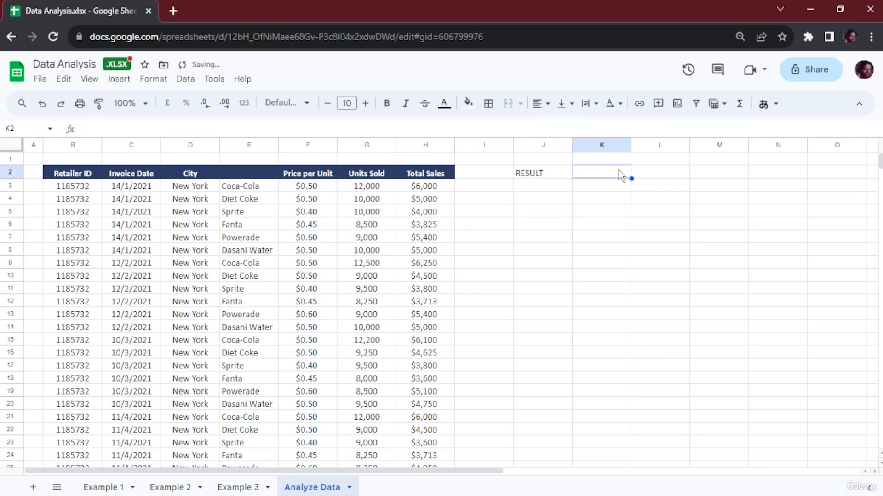
type("10%")
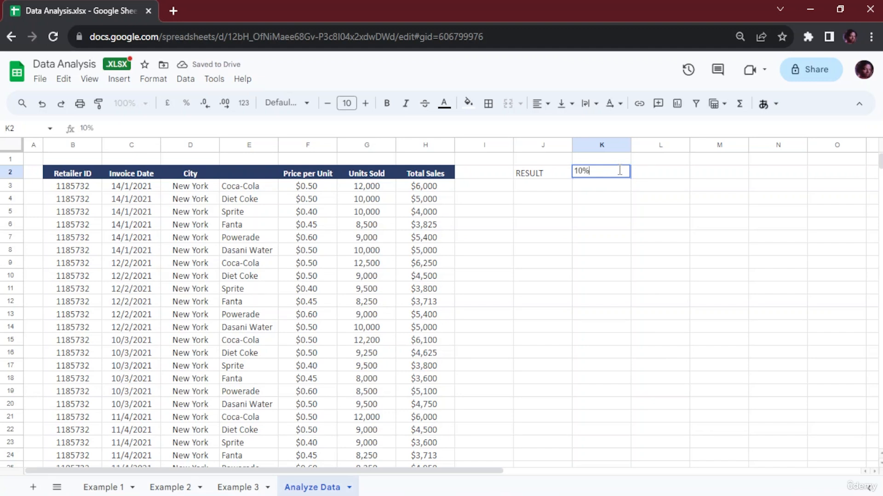
left_click(654, 194)
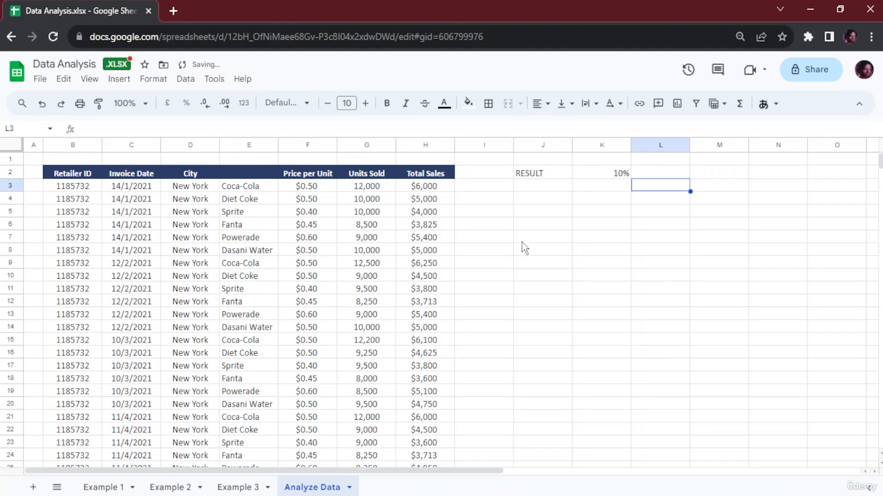
left_click(547, 188)
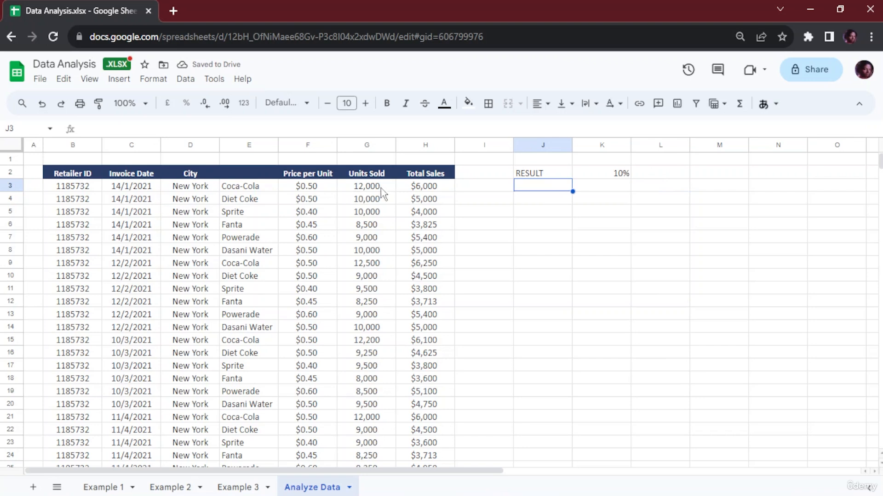
left_click(366, 186)
left_click(420, 177)
left_click(430, 182)
left_click(609, 178)
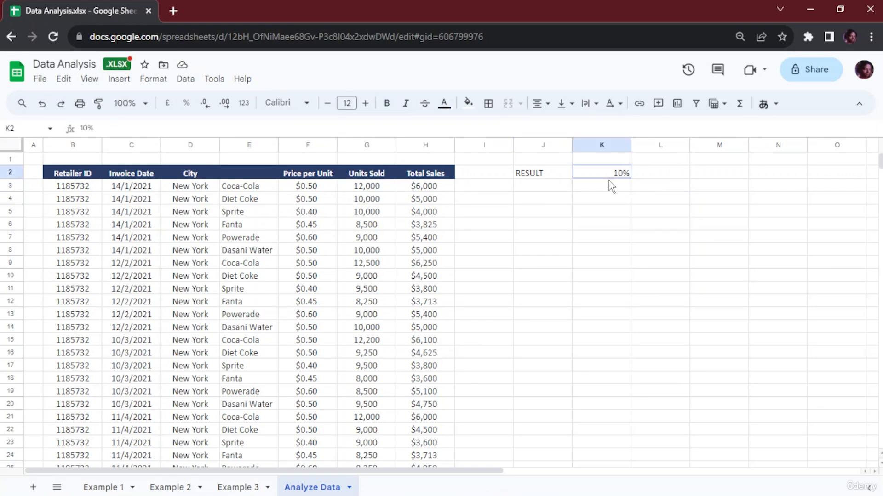
Step: Enter the formula =G4*$K$2 in J4 and fill it down through J12
left_click(530, 199)
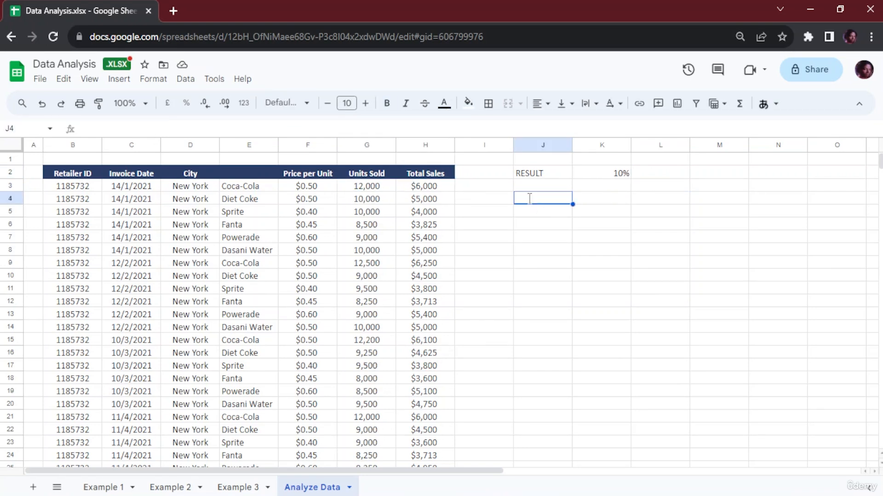
type("=")
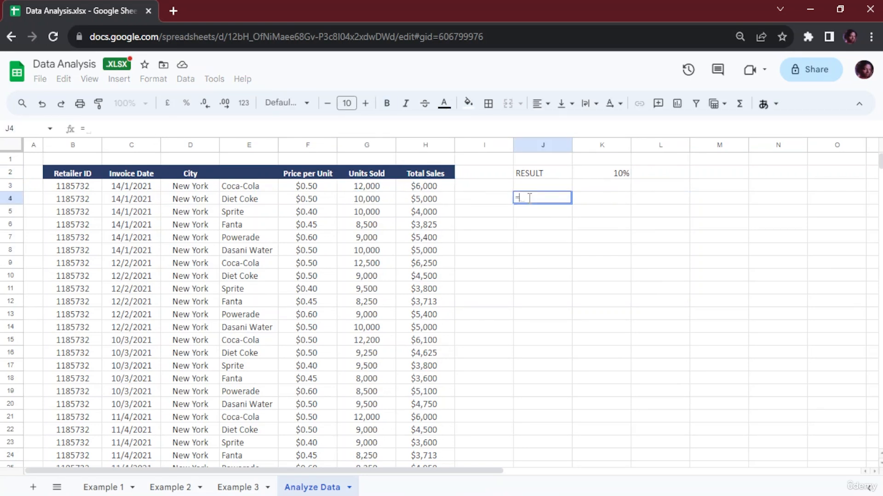
left_click(363, 200)
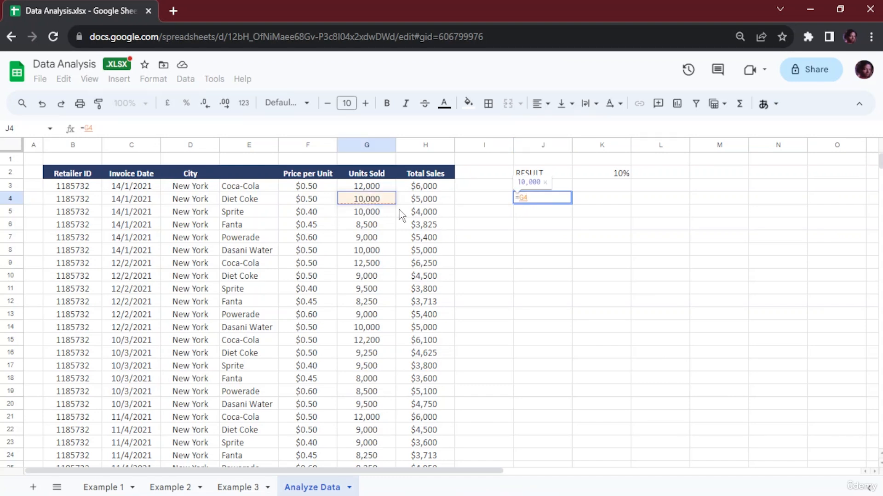
type("*")
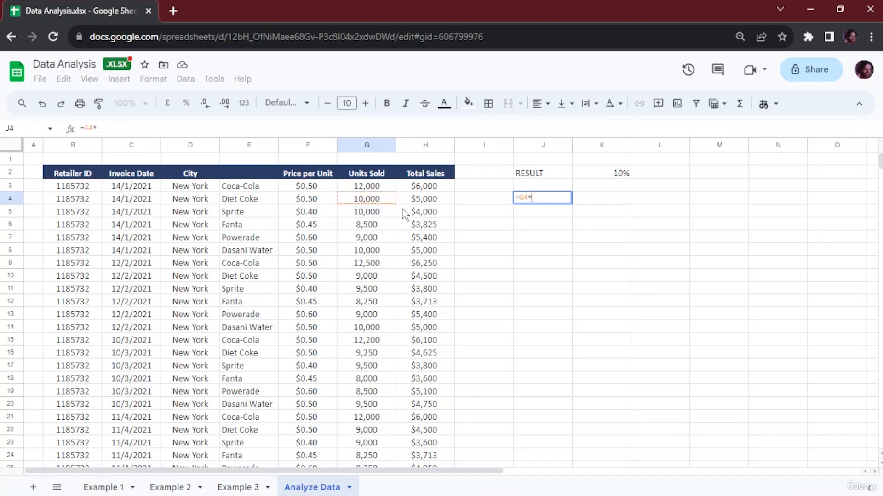
left_click(619, 175)
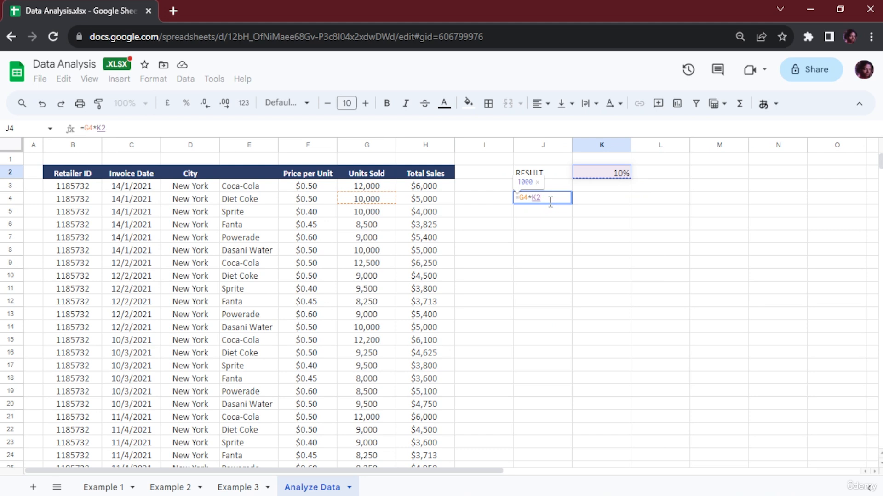
key("F4")
key("Return")
left_click(558, 203)
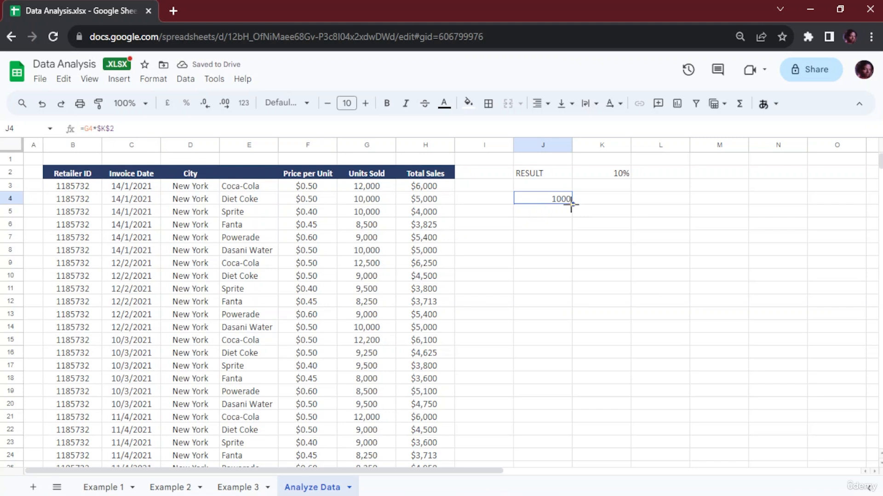
left_click_drag(573, 204, 574, 305)
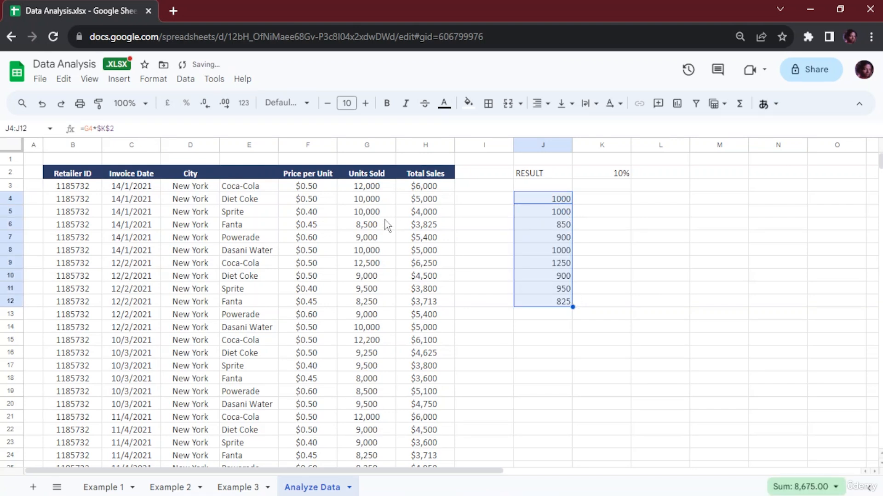
Step: Compare the Units Sold values with the percentage results in column J, row by row from row 4 to row 9
left_click(368, 188)
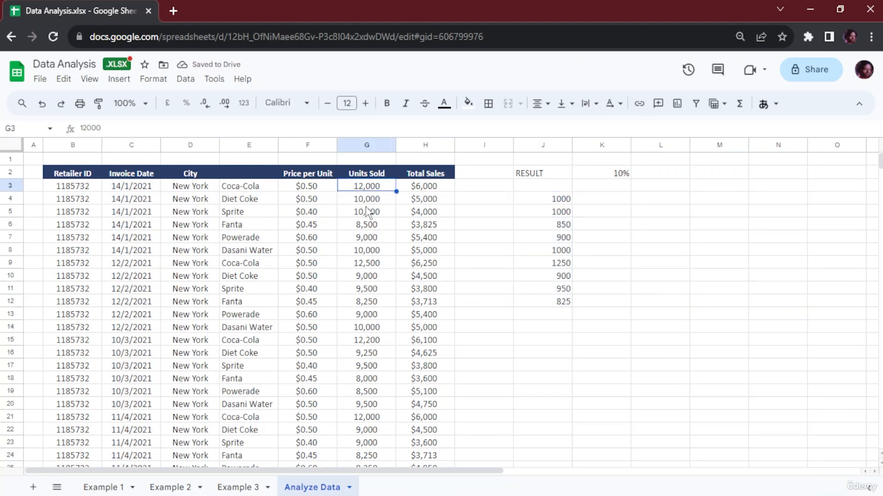
left_click(373, 202)
left_click(553, 202)
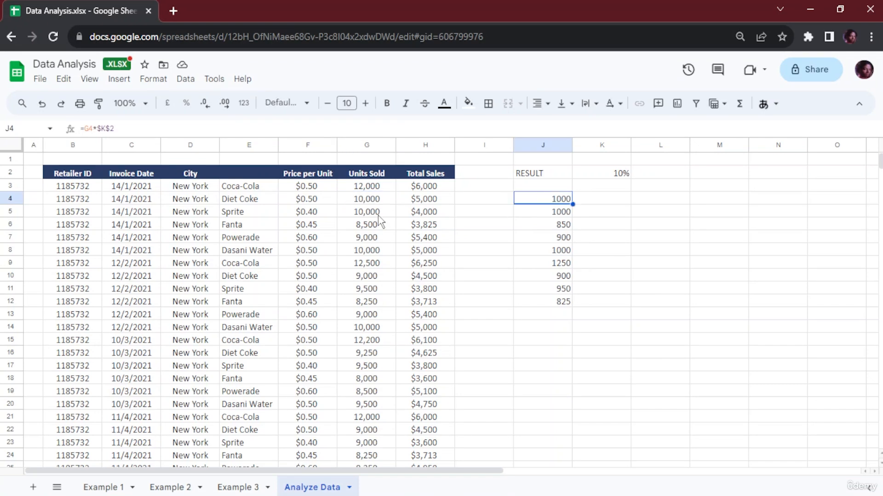
left_click(368, 212)
left_click(538, 212)
left_click(369, 225)
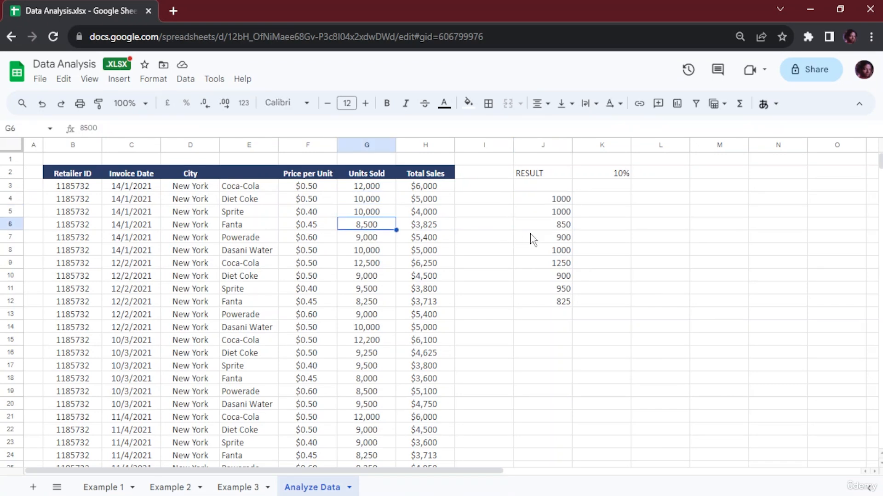
left_click(554, 226)
left_click(372, 239)
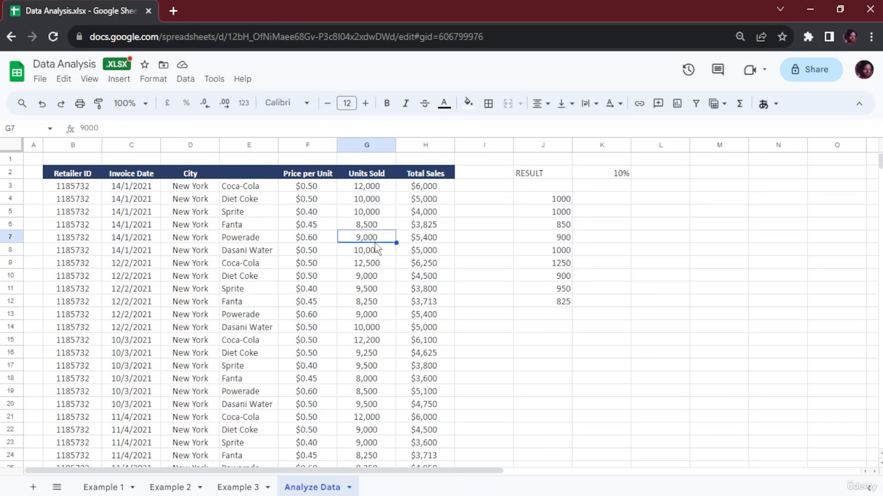
left_click(547, 251)
left_click(371, 253)
left_click(540, 253)
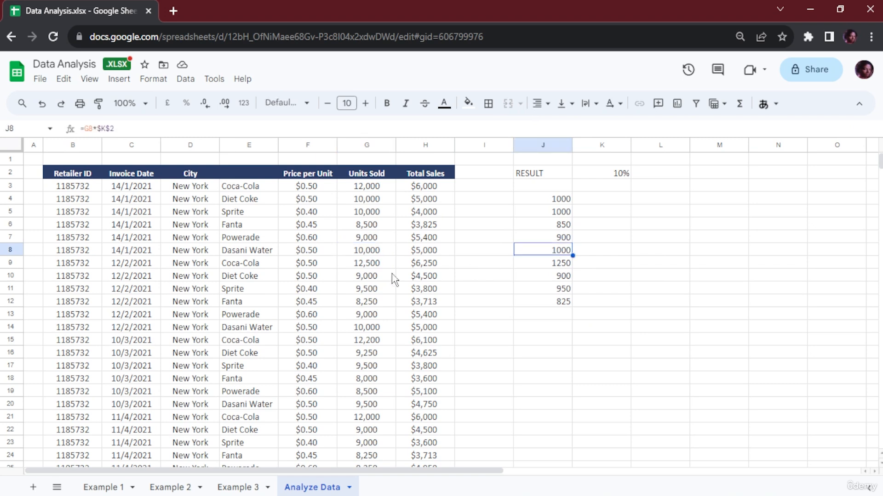
left_click(366, 266)
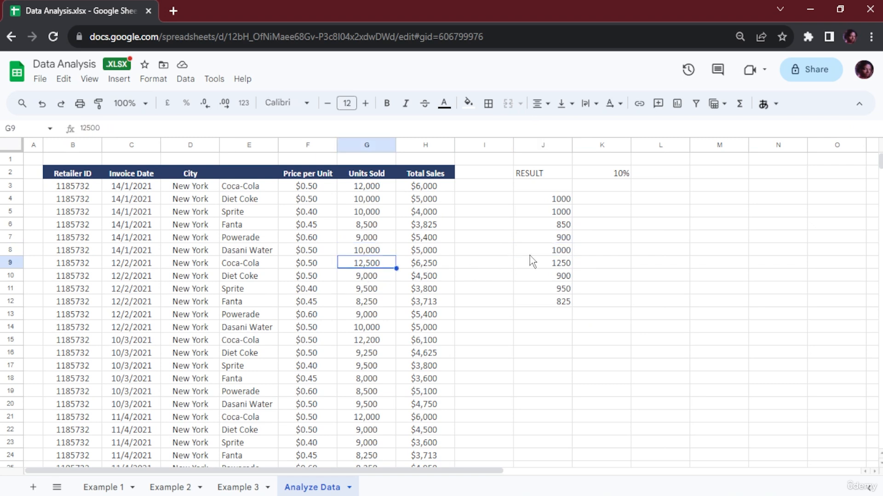
left_click(557, 264)
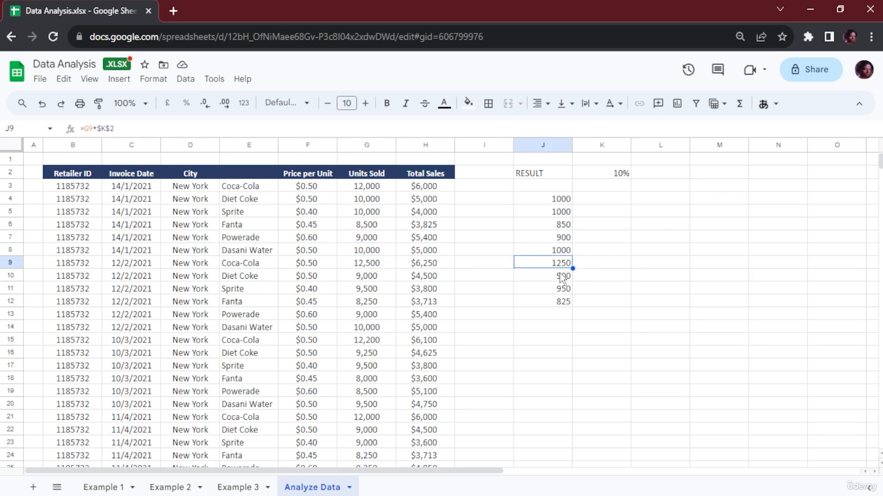
Step: Fill the J4 formula down through J83, clear the range J4:J83, and select J3
left_click_drag(545, 195, 541, 467)
scroll(544, 469, "up", 15)
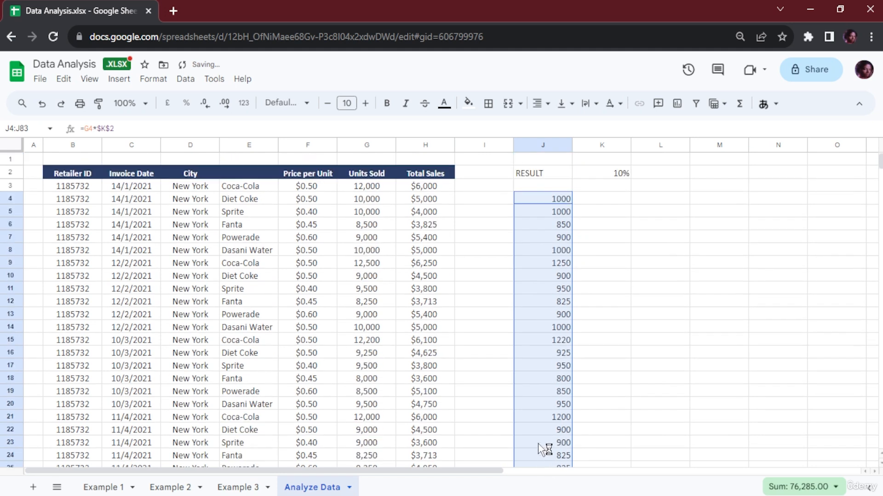
key("Delete")
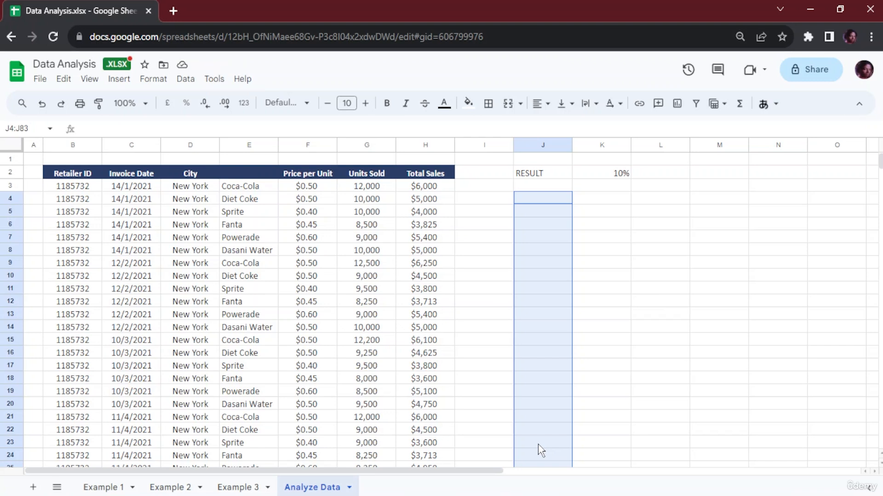
left_click(702, 280)
left_click(542, 189)
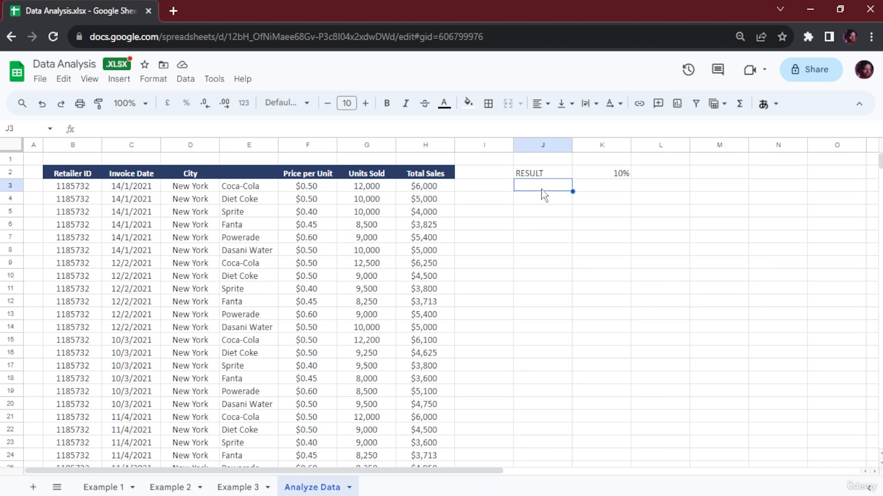
Step: Select the Total Sales values in H3:H203, look through the rows beyond the selection, and return to the top of the sheet
left_click_drag(453, 188, 428, 450)
left_click_drag(431, 486, 478, 478)
scroll(478, 365, "down", 2)
scroll(490, 356, "down", 20)
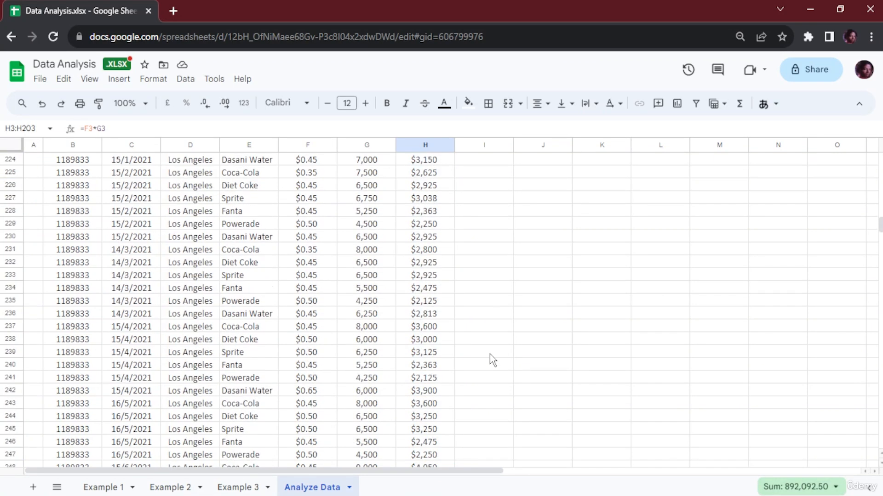
scroll(490, 356, "up", 15)
scroll(470, 282, "up", 20)
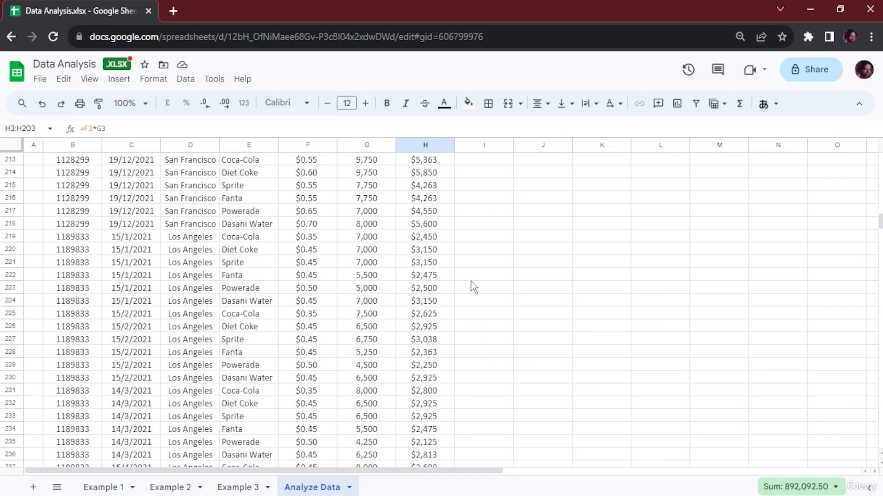
scroll(459, 276, "up", 15)
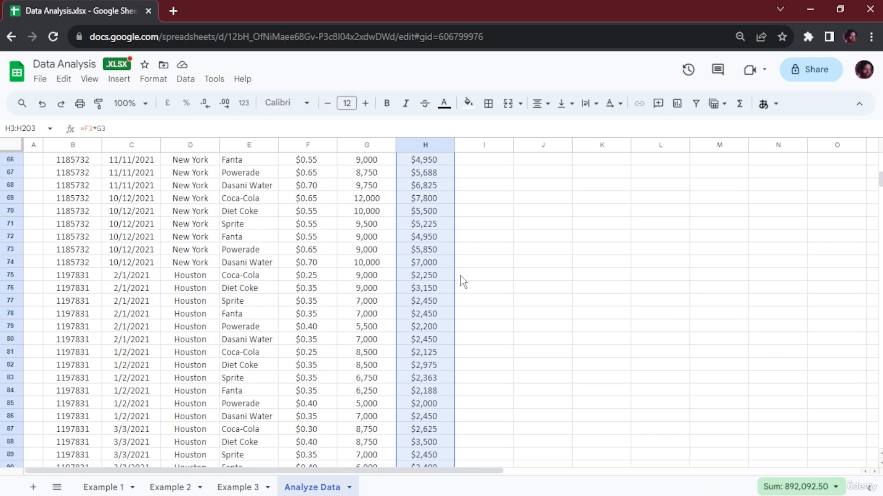
left_click(565, 294)
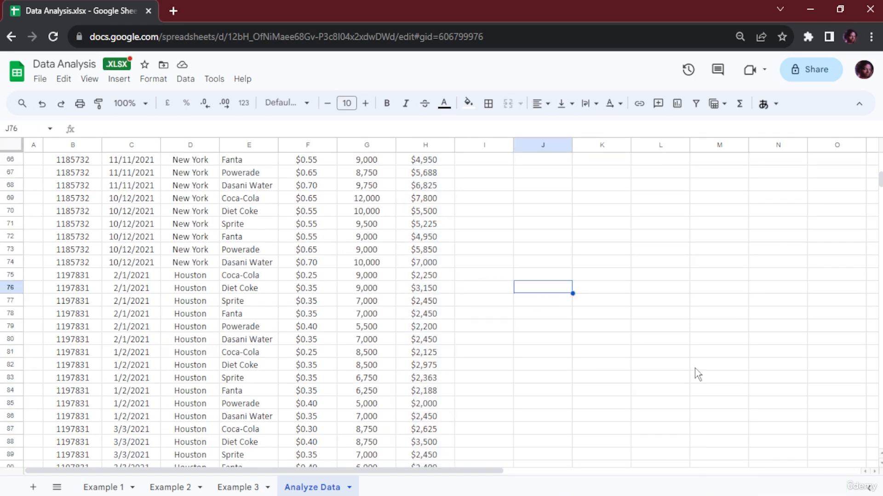
scroll(460, 230, "up", 14)
scroll(462, 182, "up", 8)
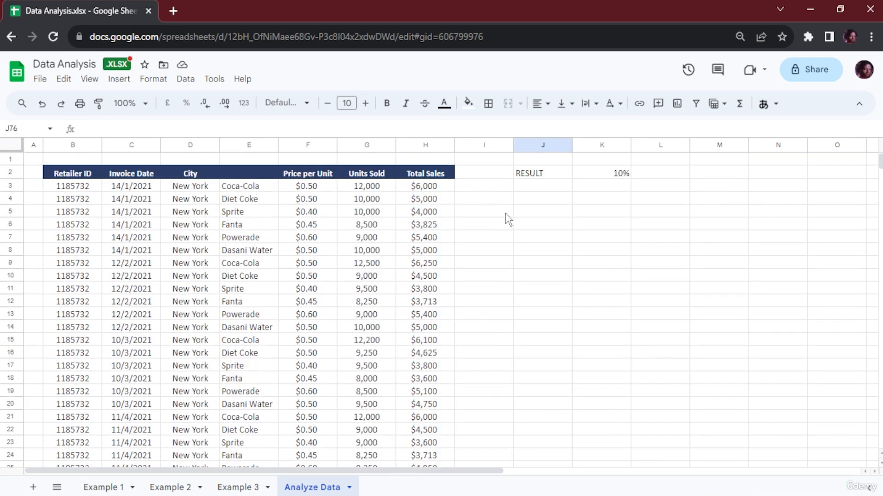
Step: Jump from H3 to the last Total Sales value in H251 and extend the selection up to the header in H2
left_click(536, 177)
left_click(525, 189)
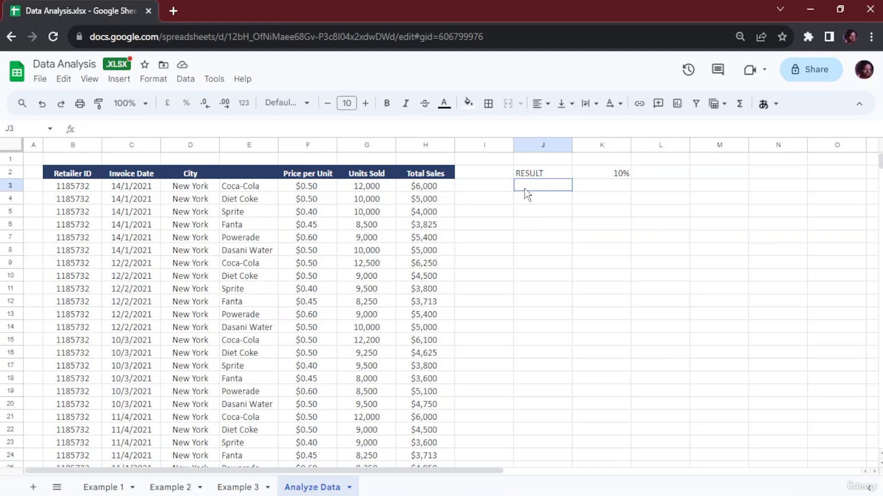
left_click(443, 186)
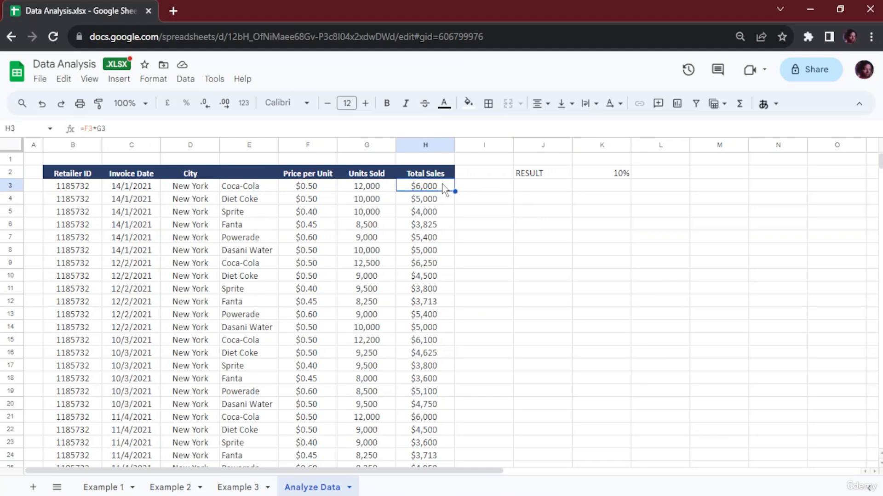
key("ctrl+Down")
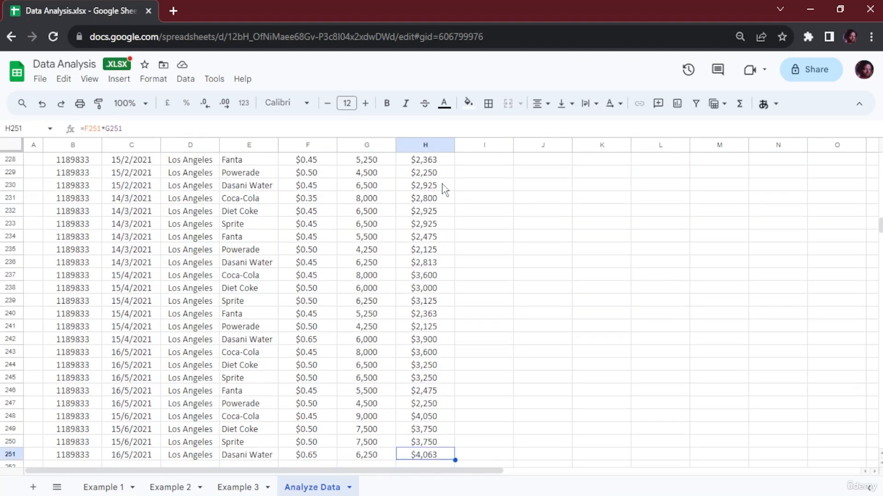
key("ctrl+shift+Up")
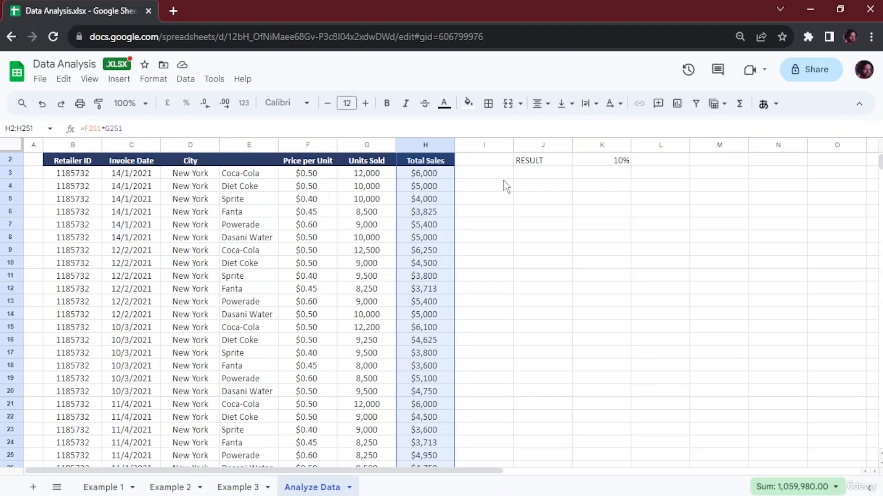
Step: Join the city and product of row 4 in J4 with =D4&E4, and fit column J's width to the text
left_click(525, 179)
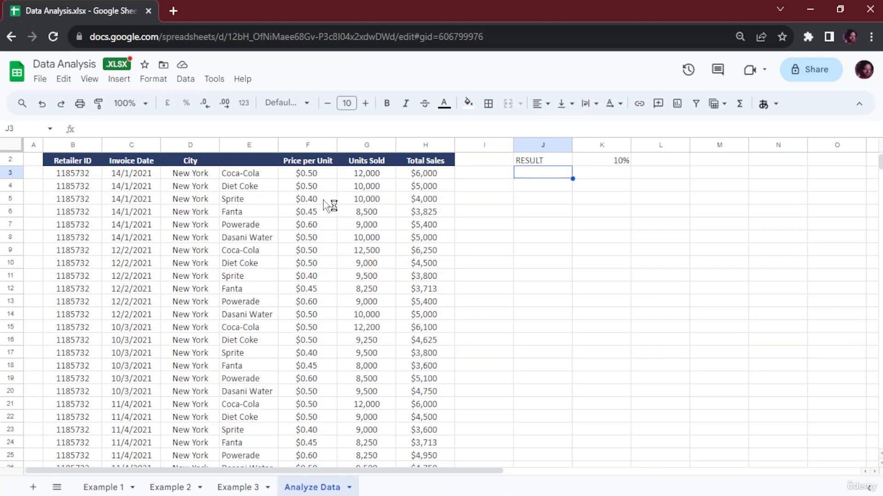
left_click(552, 189)
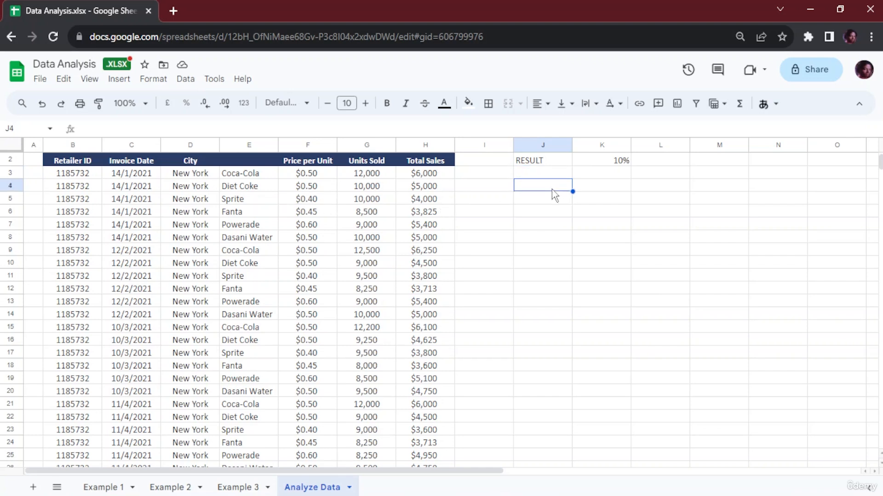
type("=")
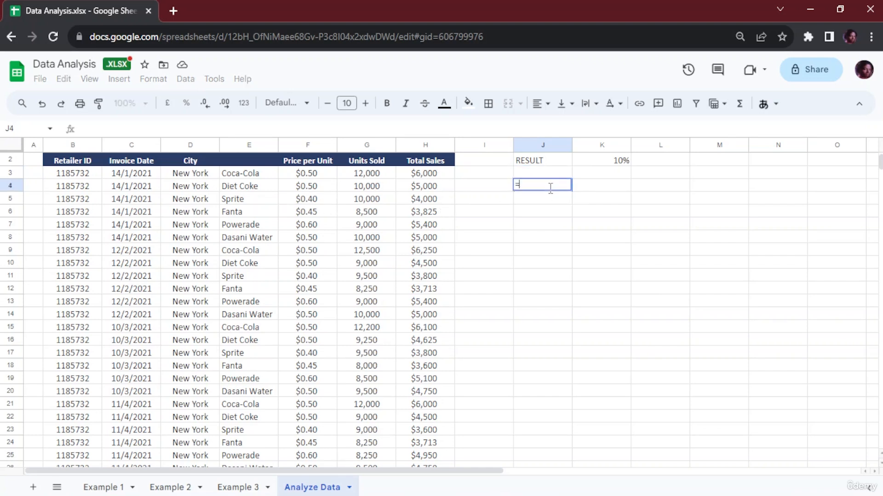
left_click(196, 191)
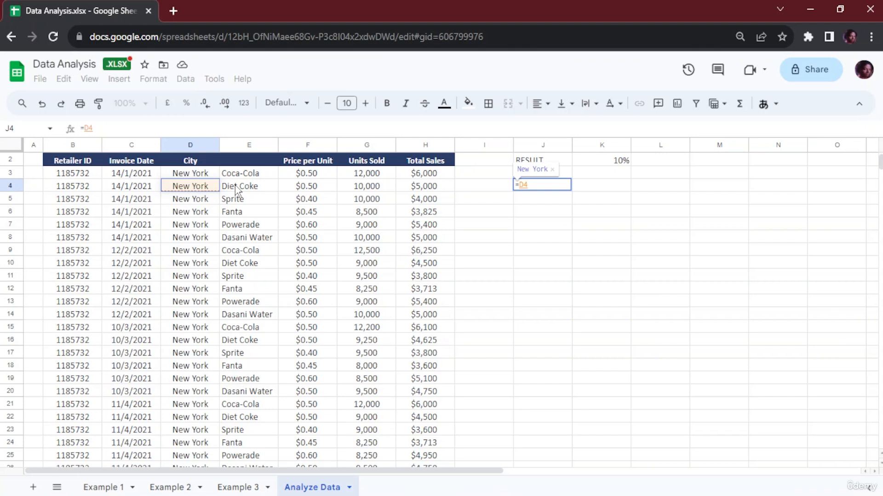
type("&")
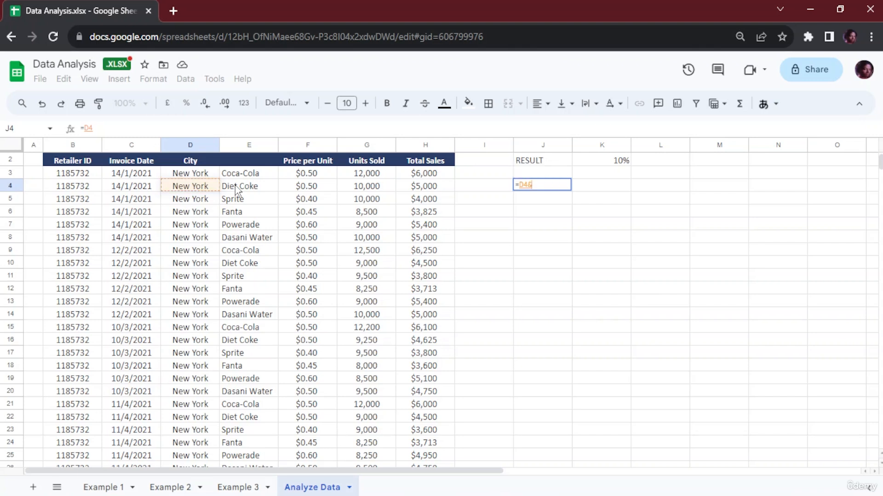
left_click(236, 191)
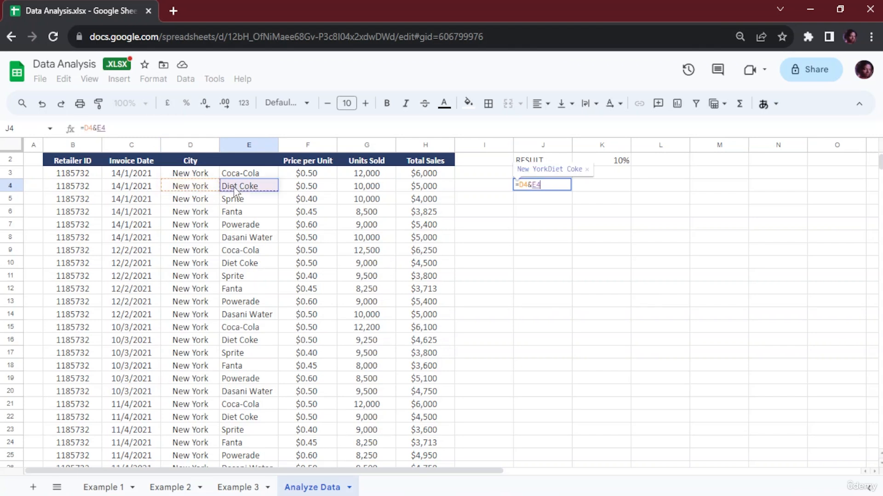
key("Return")
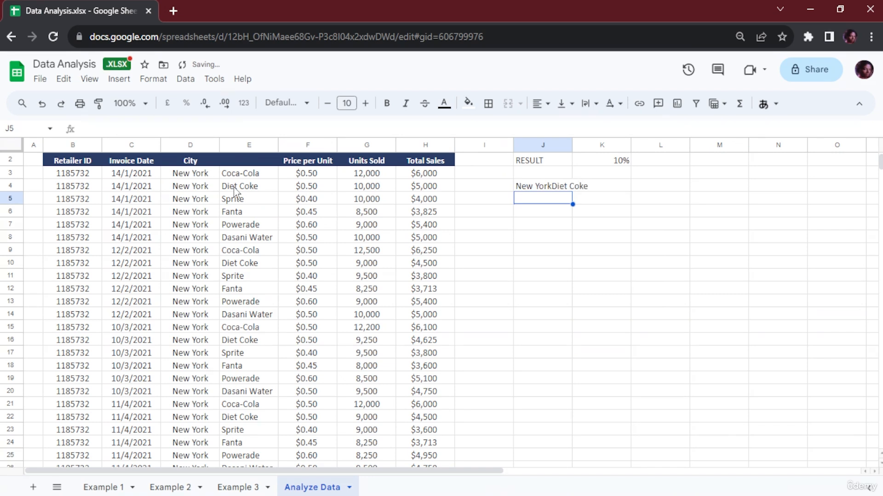
double_click(573, 146)
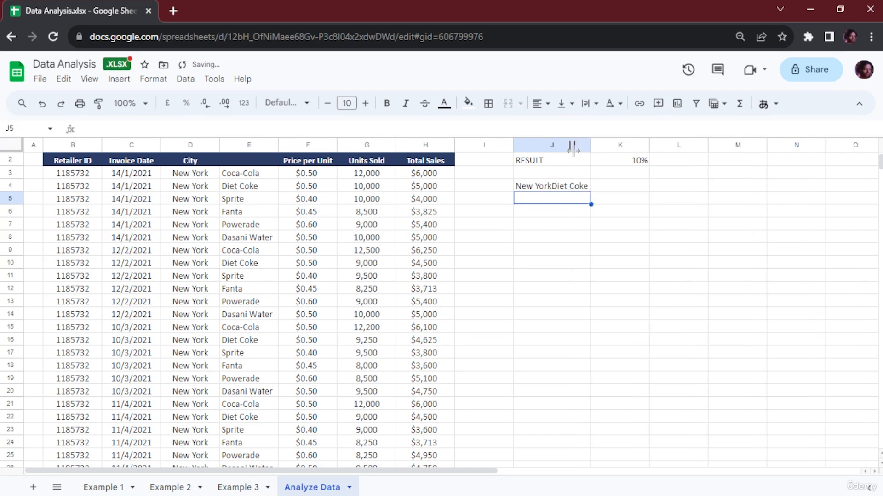
left_click(554, 190)
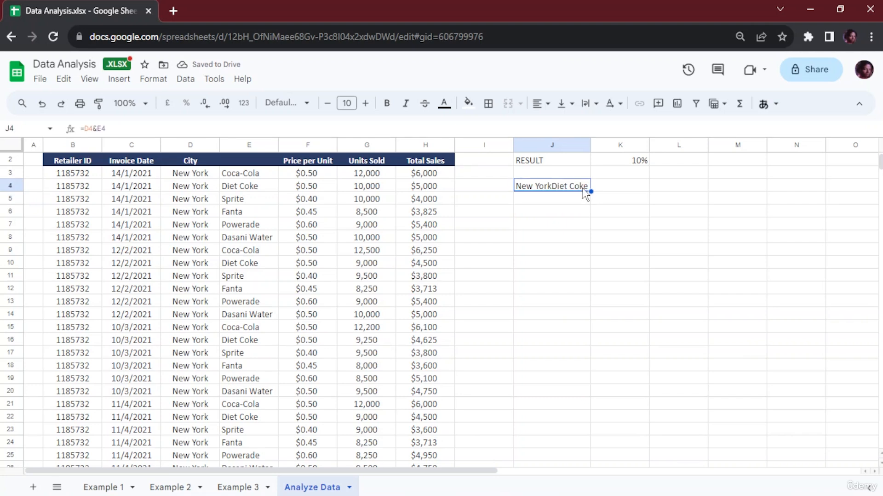
Step: Enter =D17&E17 in J5 to join the city and product of row 17
double_click(552, 197)
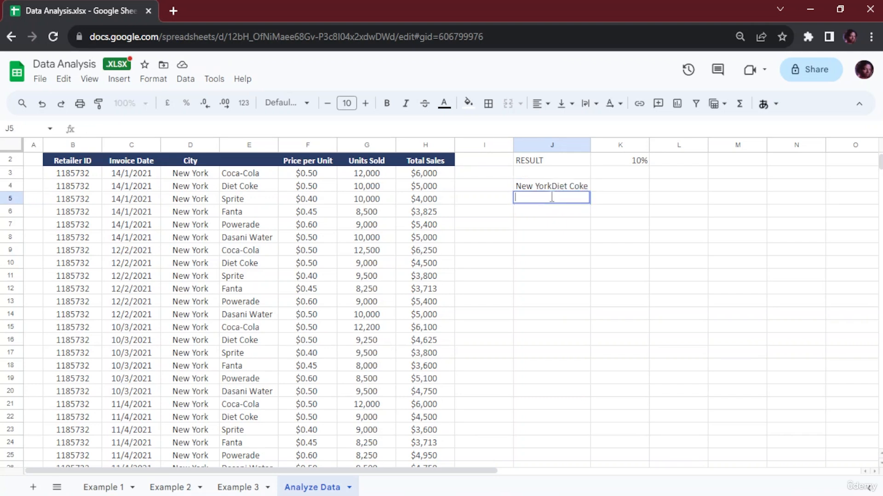
type("=")
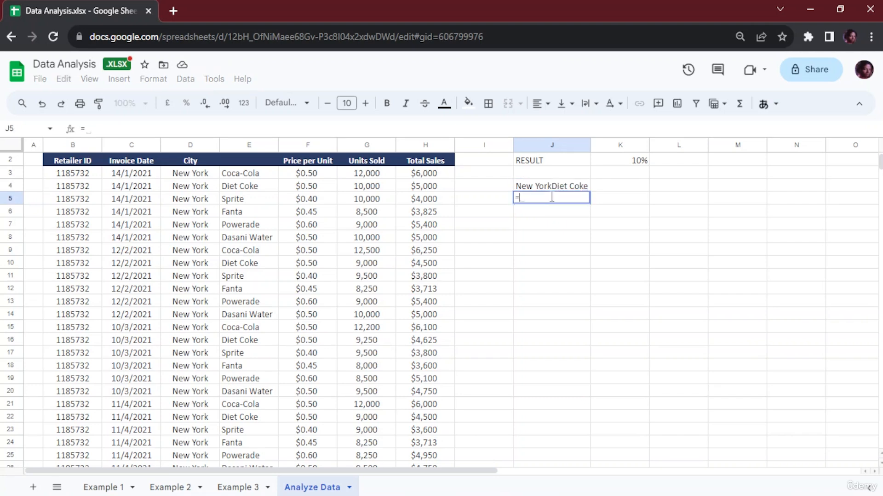
left_click(205, 358)
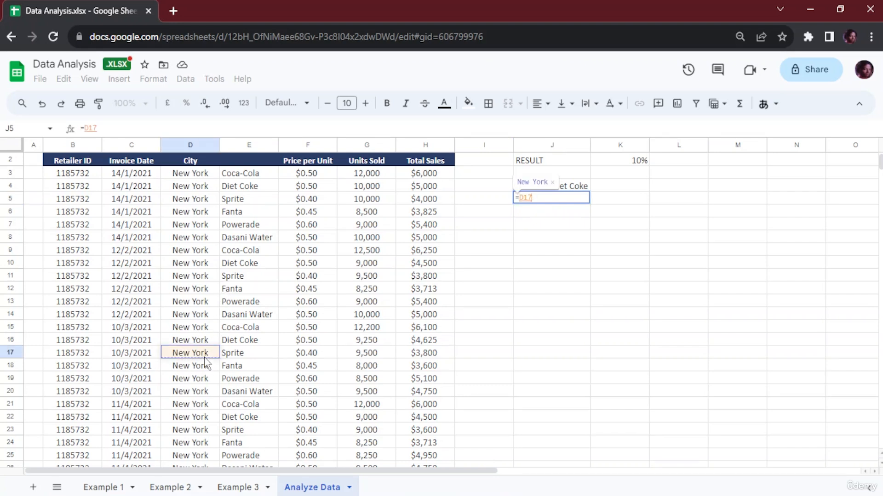
type("&")
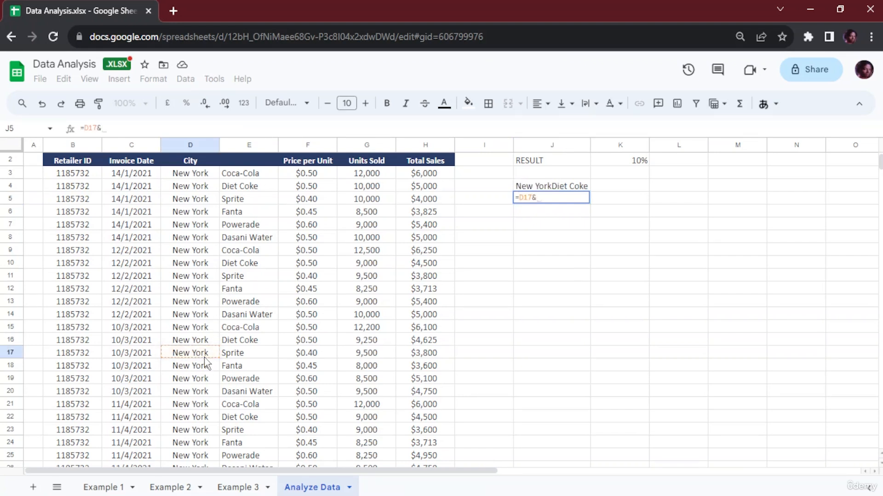
left_click(236, 358)
key("Return")
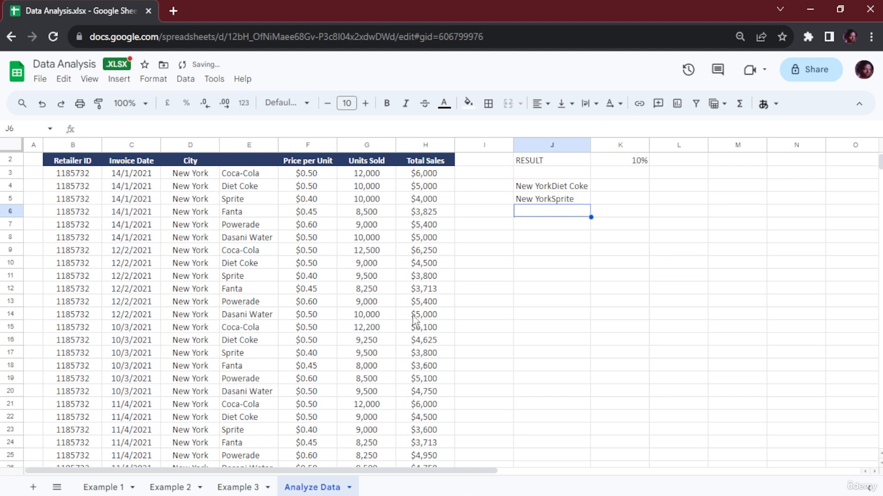
Step: Fill the J5 formula down through J18 and inspect the copied formulas in J11 and J12
left_click(582, 202)
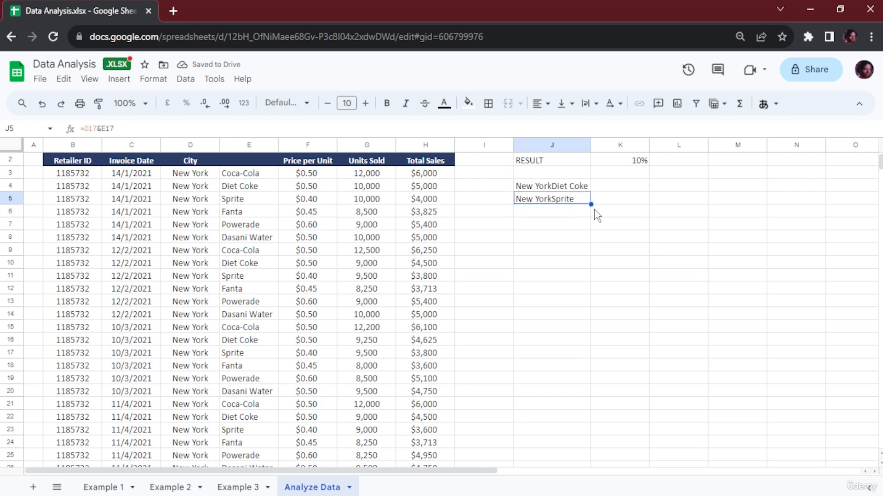
left_click_drag(590, 204, 589, 365)
left_click(182, 236)
left_click(195, 316)
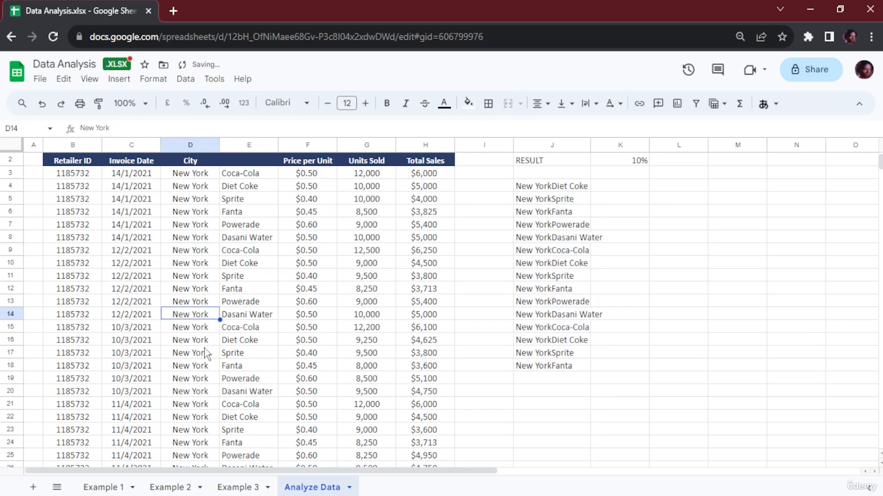
left_click(495, 266)
left_click(553, 266)
left_click(570, 307)
double_click(558, 274)
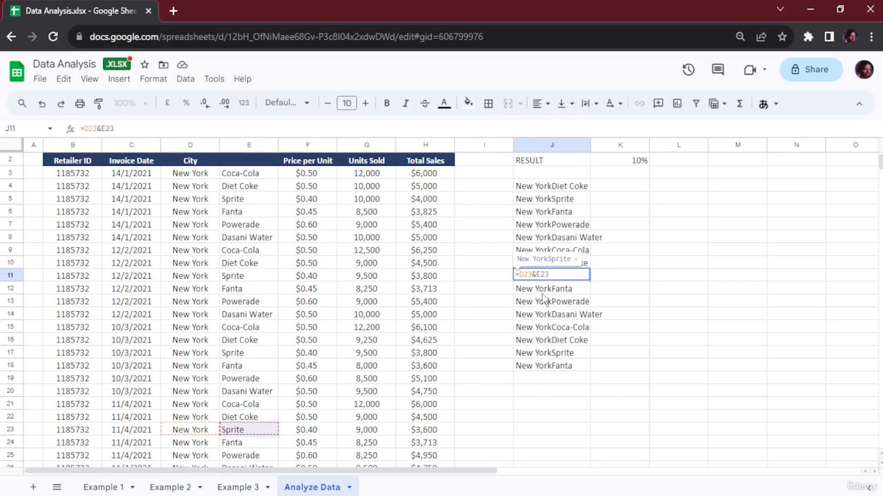
double_click(545, 290)
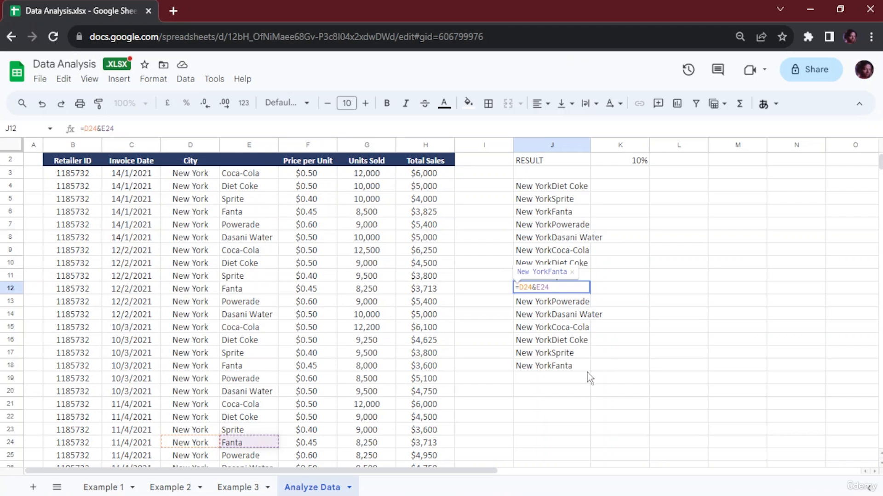
Step: Clear the joined texts from J5:J21 and from J4
left_click_drag(554, 400, 569, 203)
key("Delete")
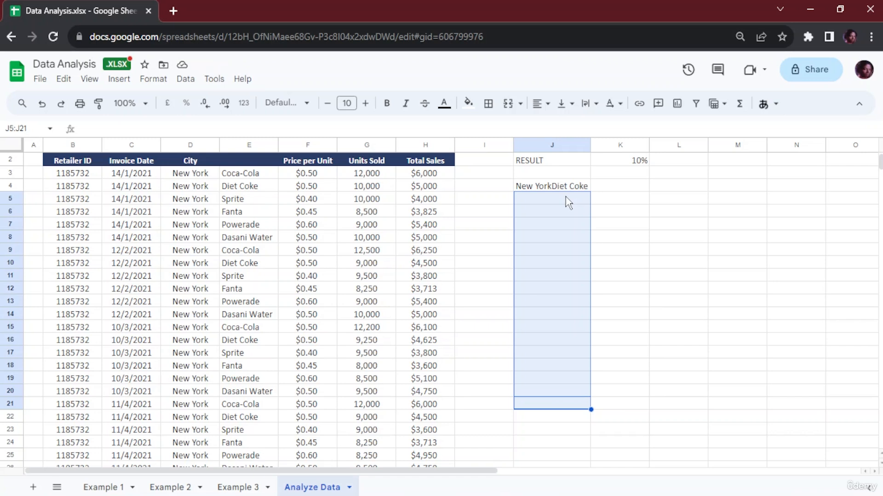
left_click(568, 187)
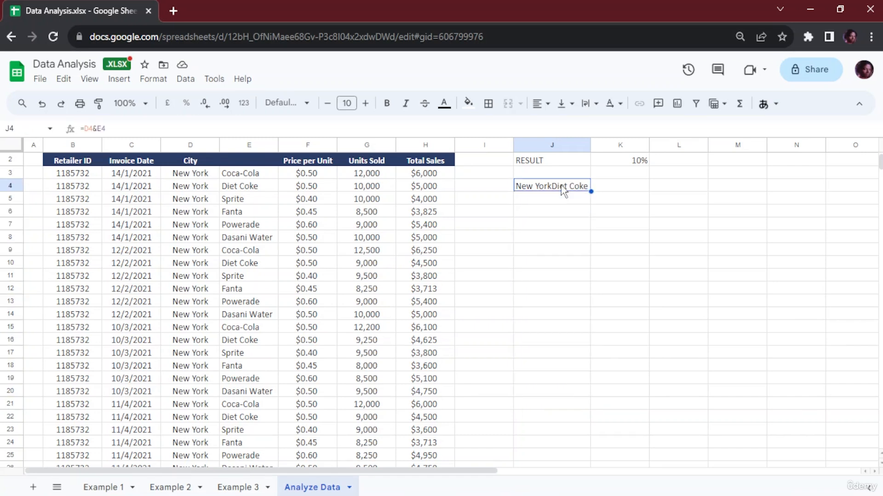
key("Delete")
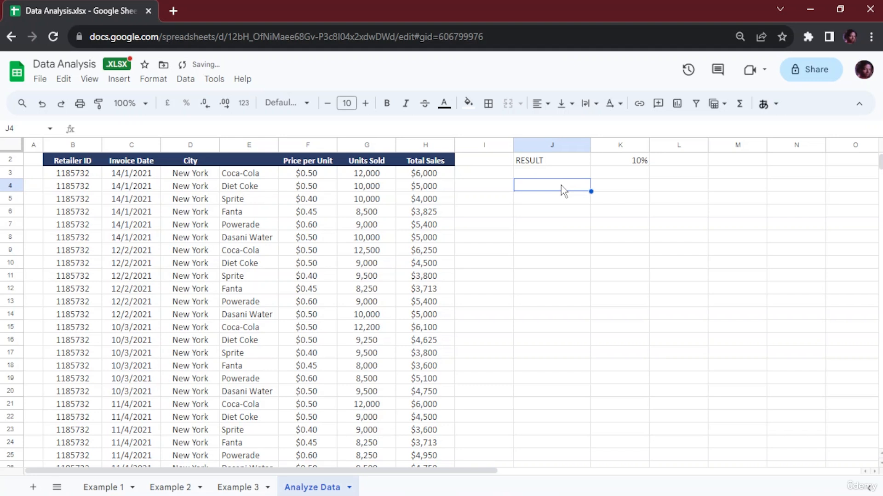
Step: Enter =D3&" " in J3 to append a space to the city in D3
left_click(533, 175)
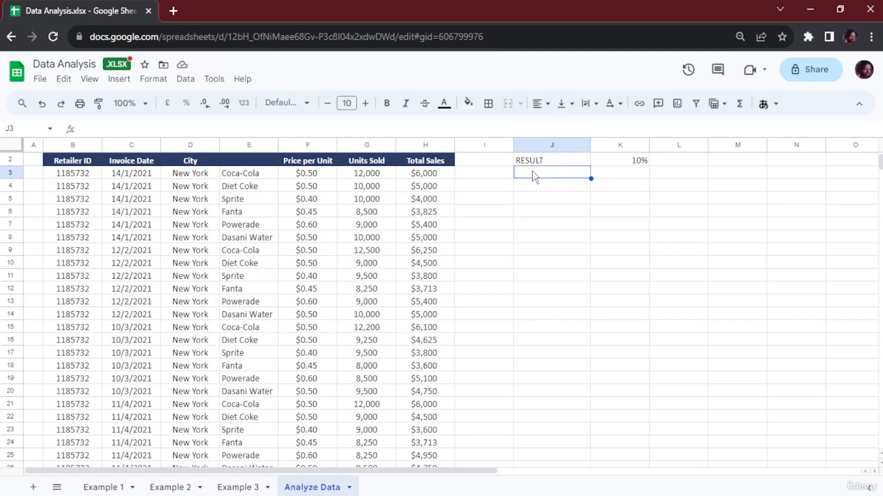
type("=")
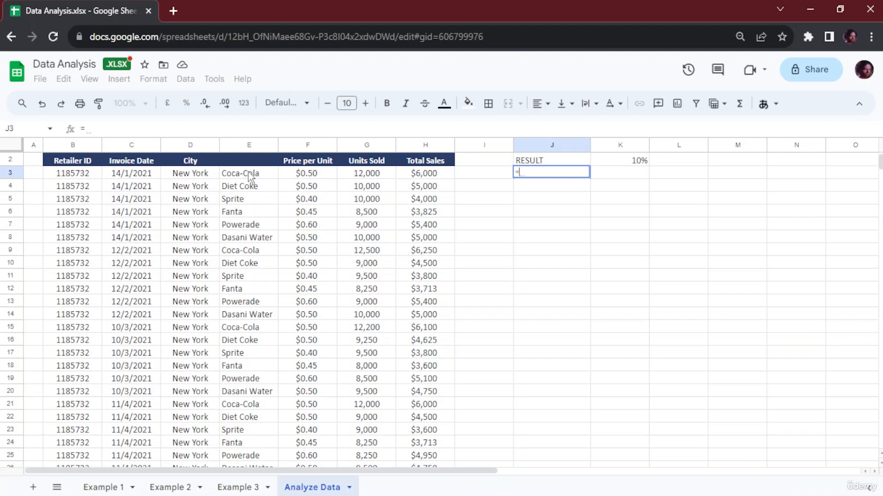
left_click(199, 174)
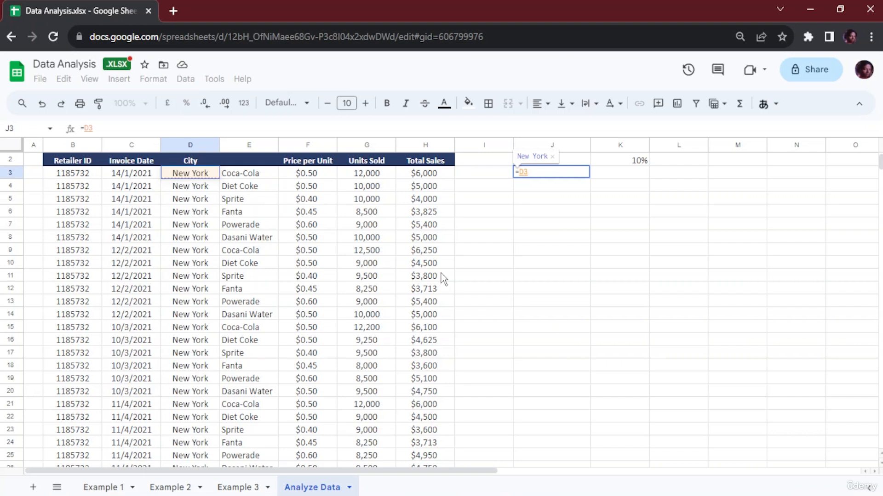
type("&")
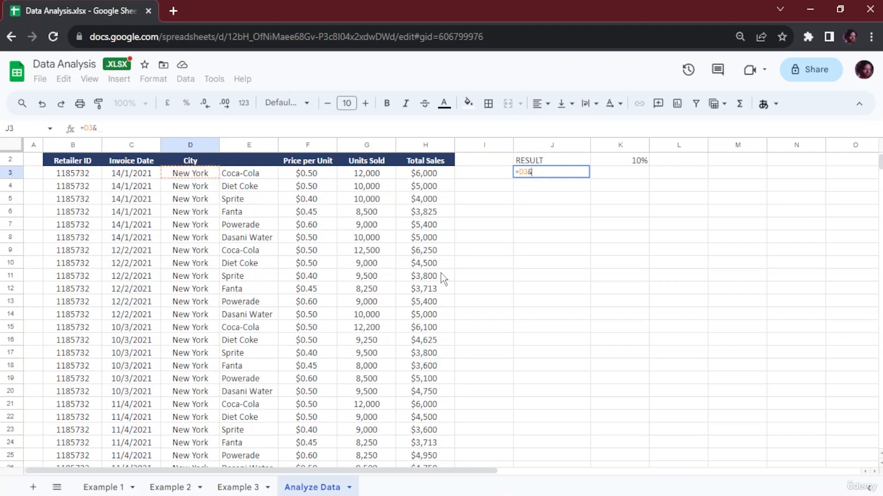
type("\"")
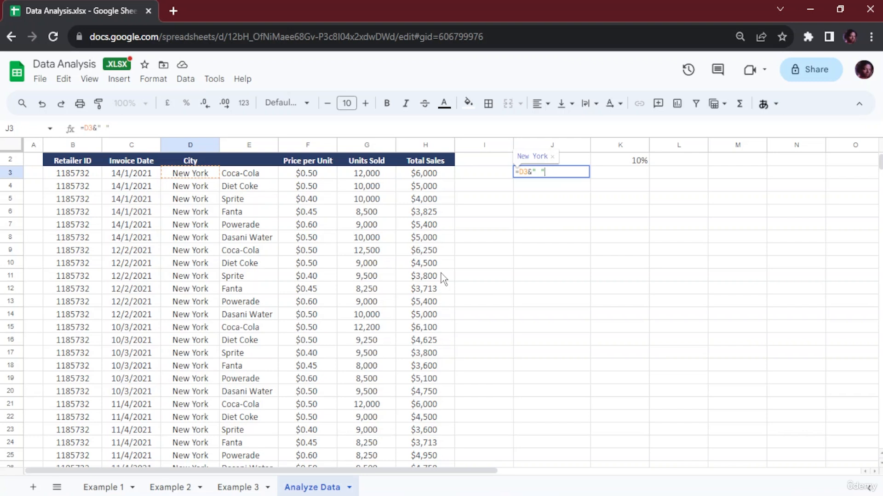
left_click(255, 178)
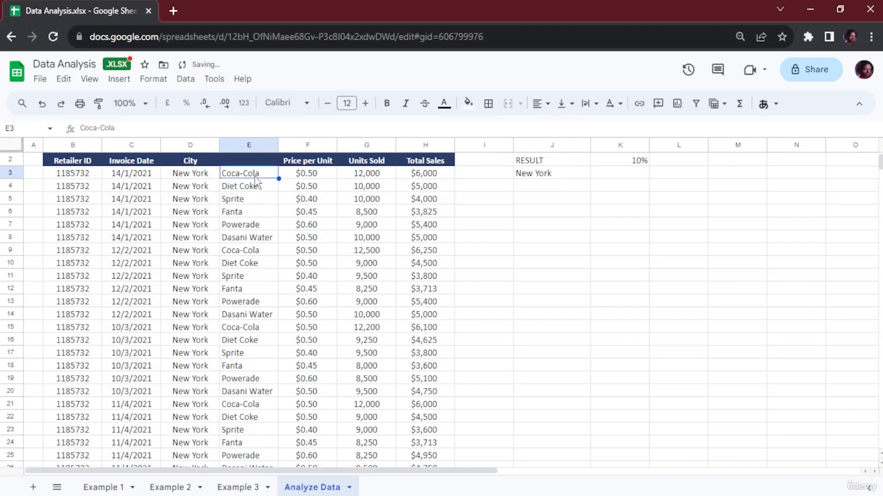
Step: Edit the J3 formula to =D3" "&E3, removing the ampersand after D3 and appending the product cell
double_click(566, 173)
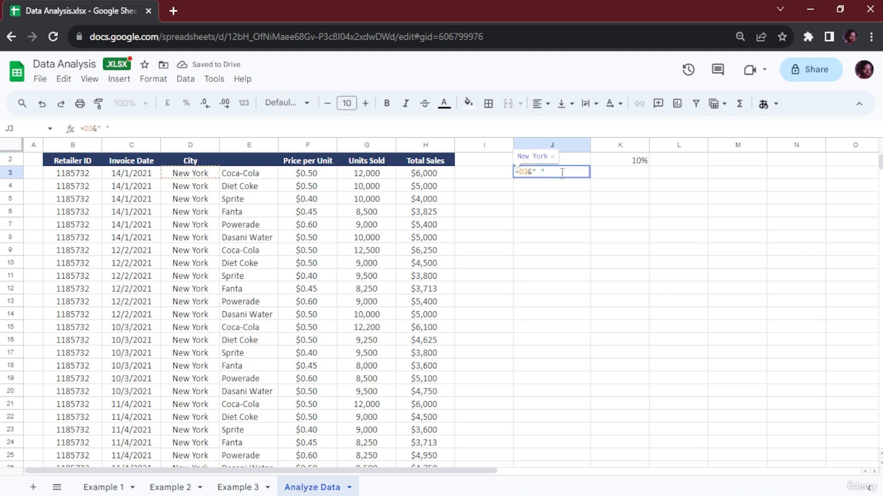
left_click(256, 173)
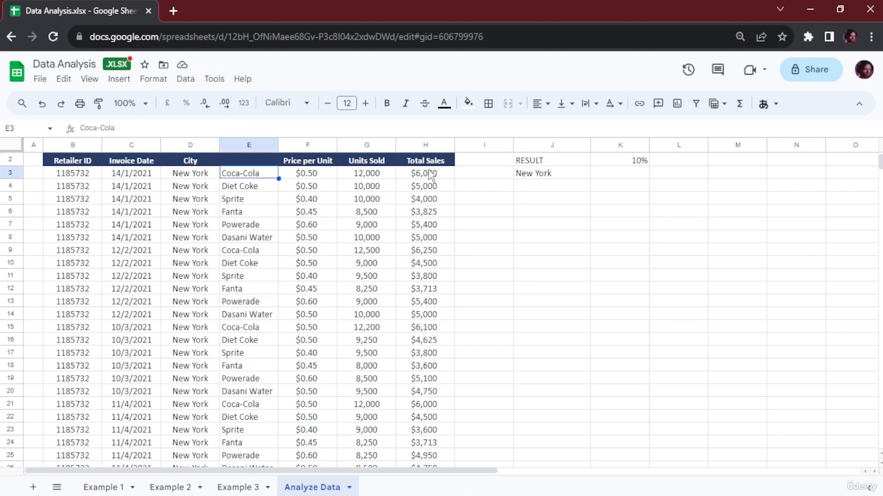
double_click(554, 174)
left_click(533, 173)
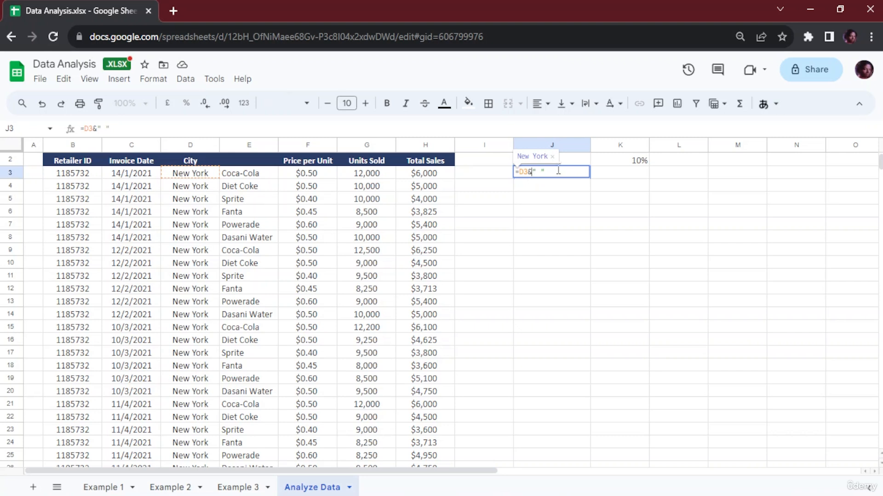
key("BackSpace")
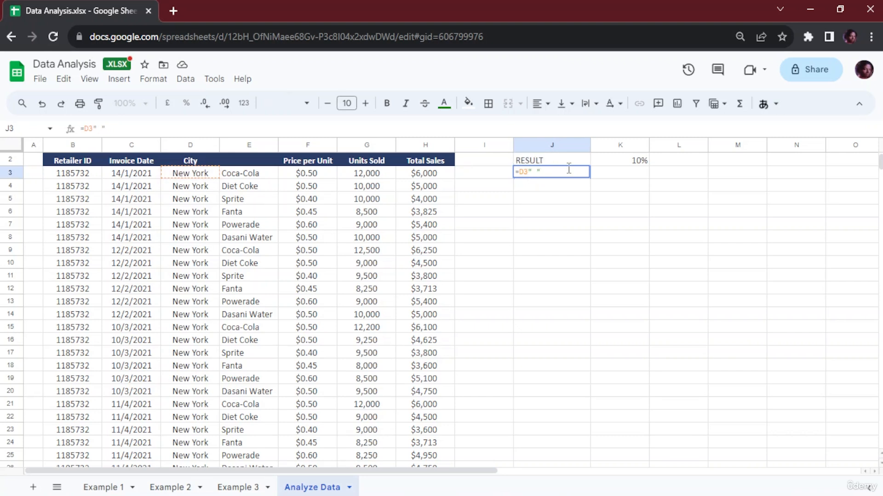
type("&")
left_click(253, 177)
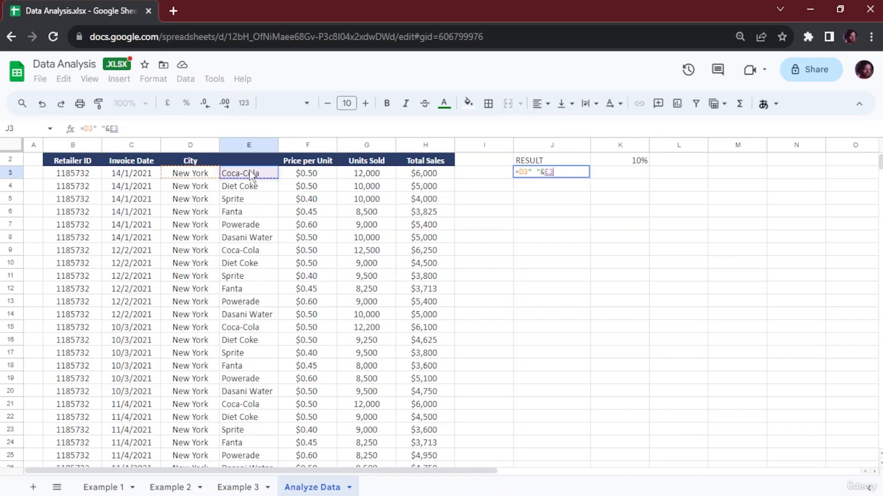
key("Return")
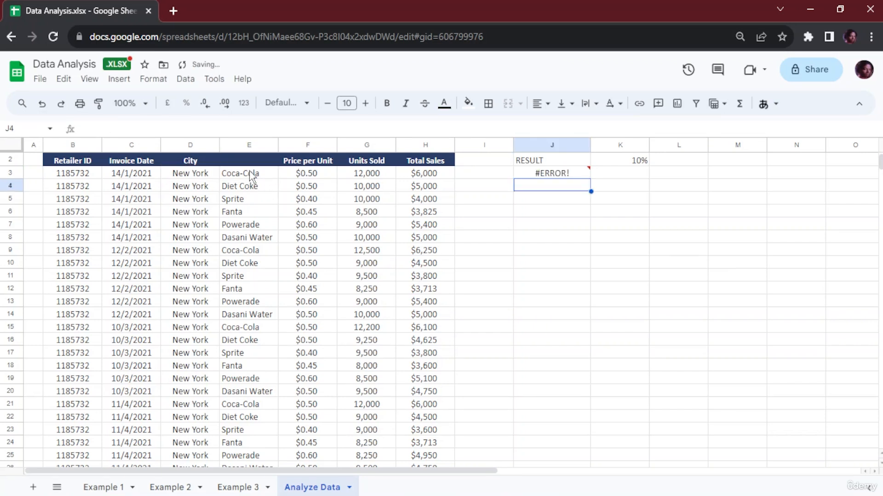
Step: Insert the missing ampersand after D3 in the J3 formula so it reads =D3&" "&E3
left_click(546, 177)
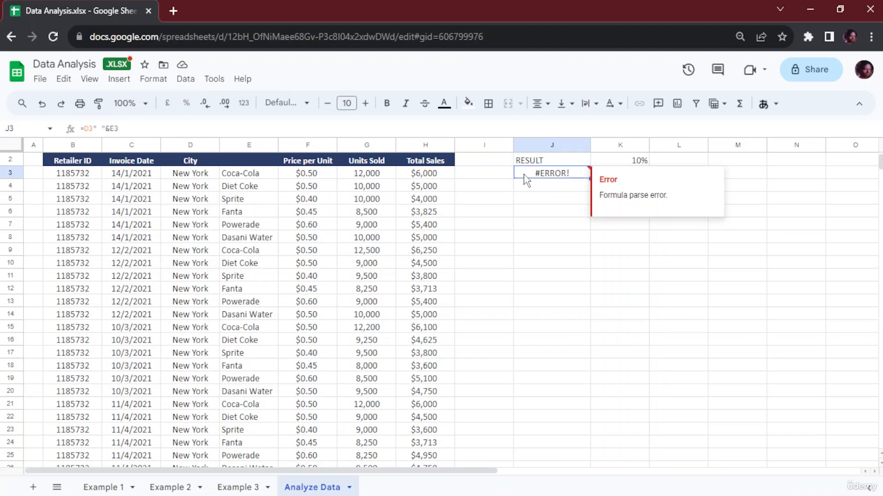
double_click(523, 174)
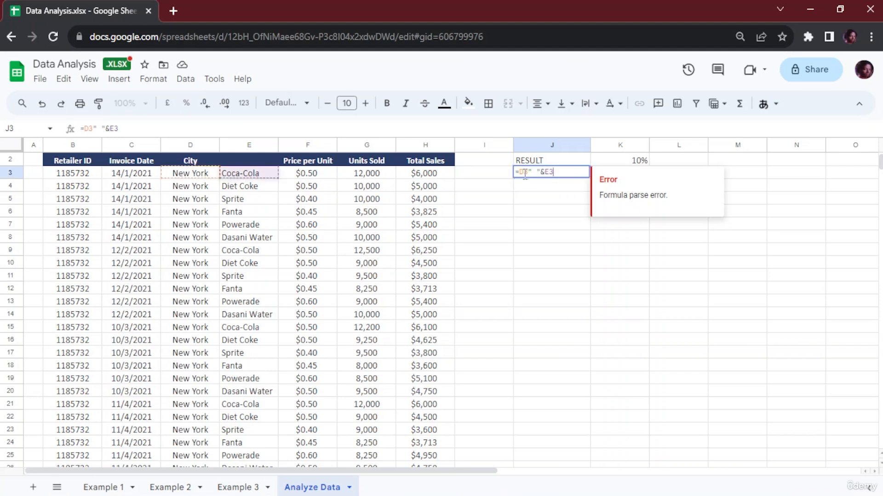
left_click(525, 172)
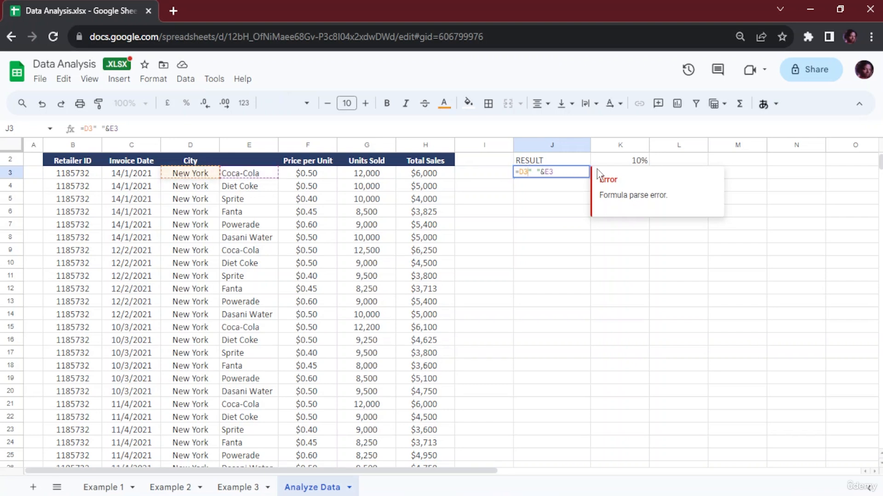
type("&")
key("Return")
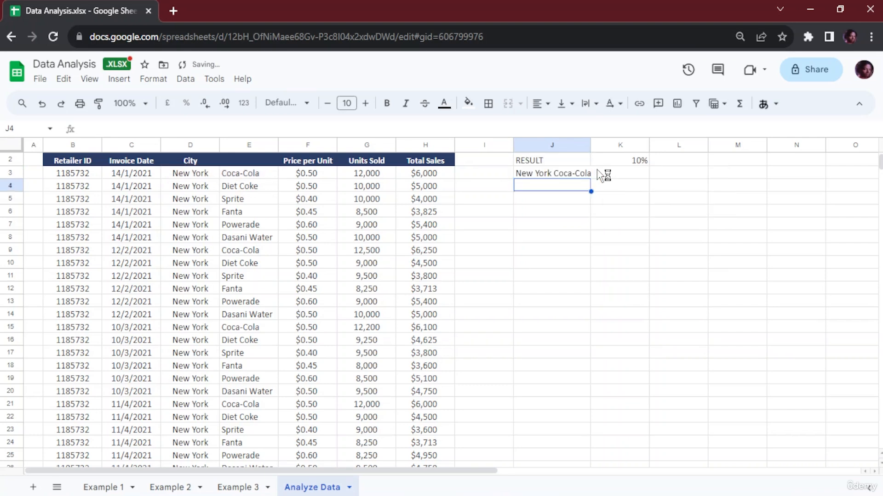
Step: Fill the J3 formula down through J24 and review the joined city and product texts
left_click(558, 177)
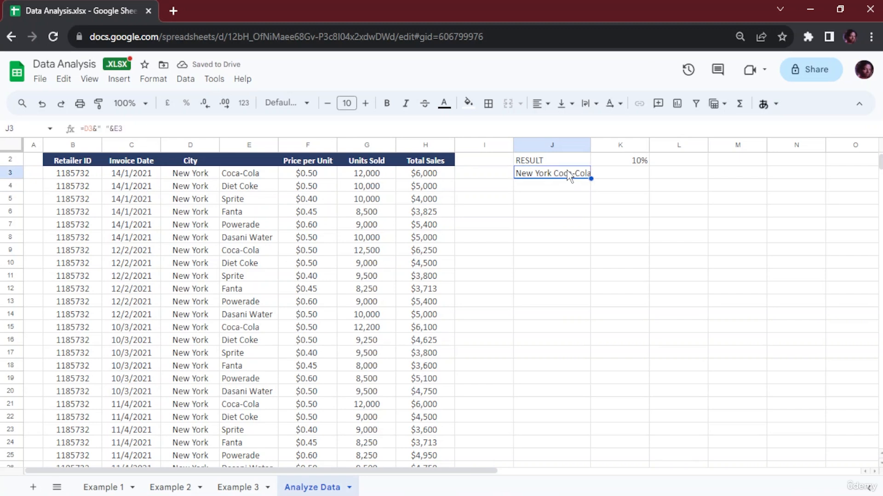
left_click(562, 189)
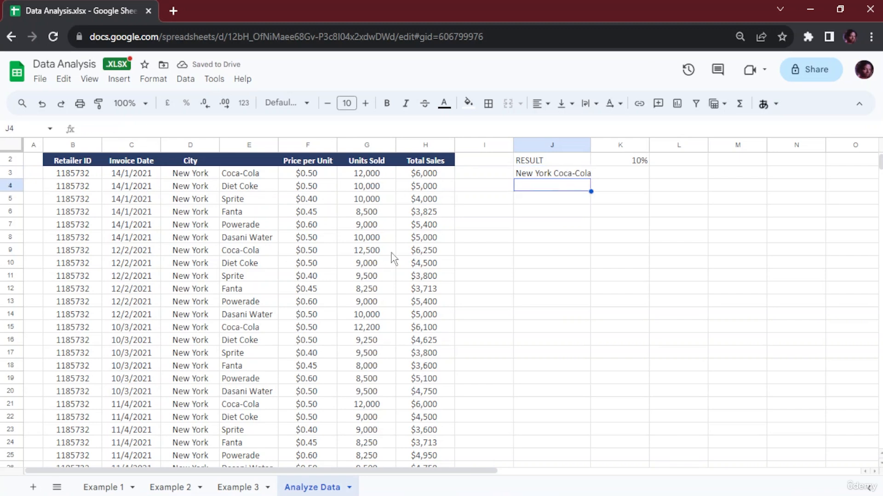
left_click(589, 175)
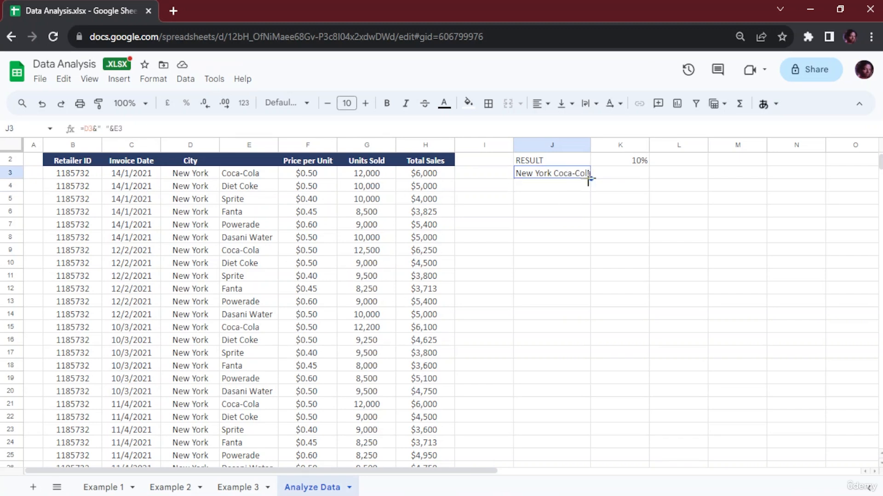
left_click_drag(590, 178, 583, 445)
scroll(554, 184, "down", 5)
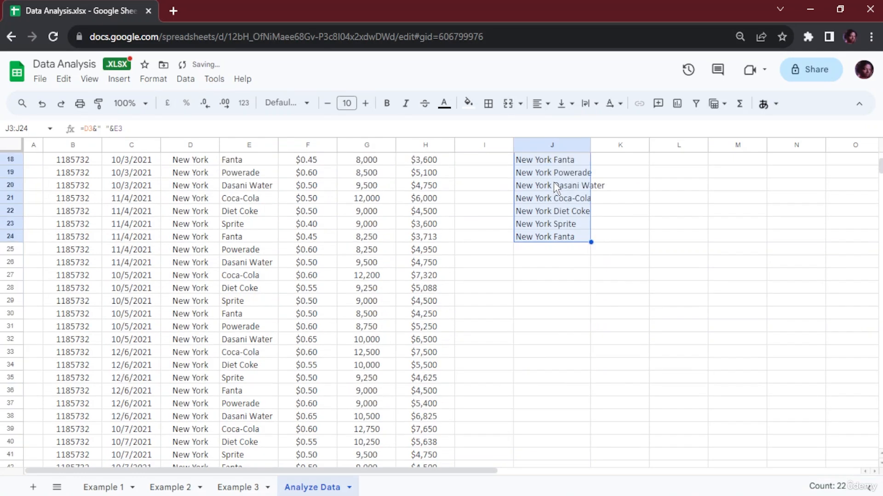
scroll(553, 215, "up", 6)
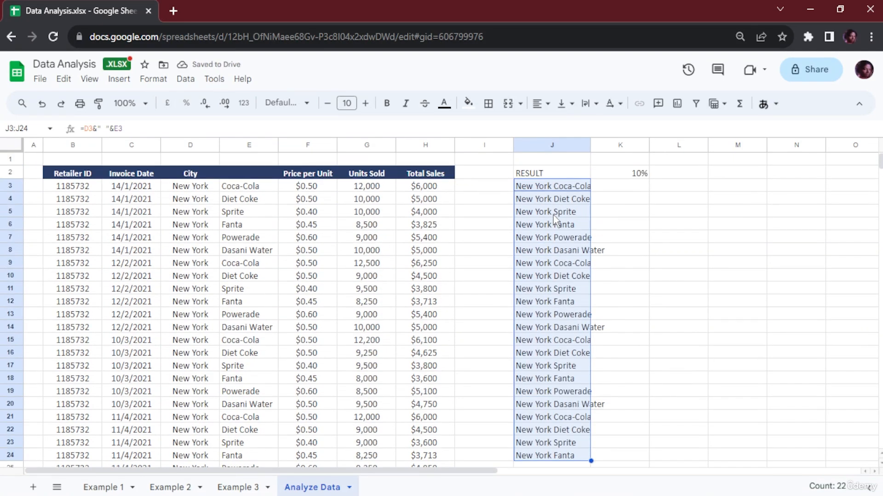
scroll(557, 217, "down", 5)
scroll(557, 217, "up", 5)
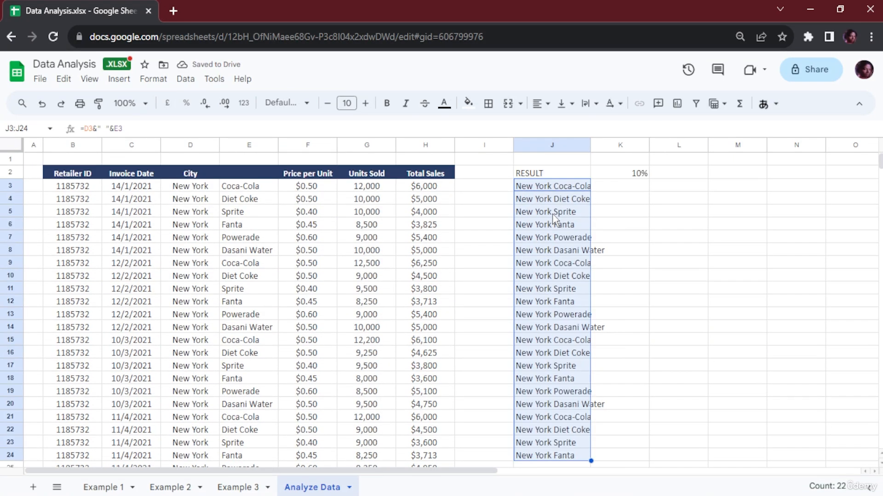
Step: Make the product reference in J3 absolute so it reads =D3&" "&$E$3, and fill the formula down through J24
left_click(556, 186)
double_click(561, 186)
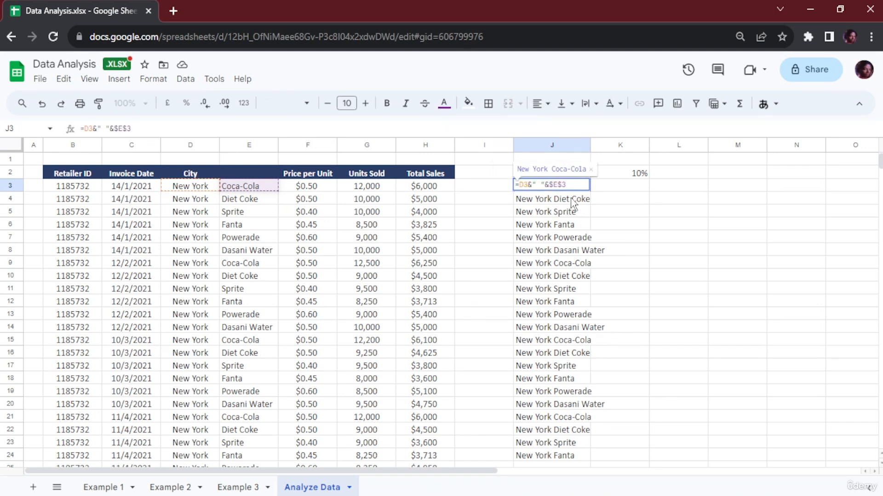
left_click(575, 185)
key("F4")
key("Return")
left_click(585, 186)
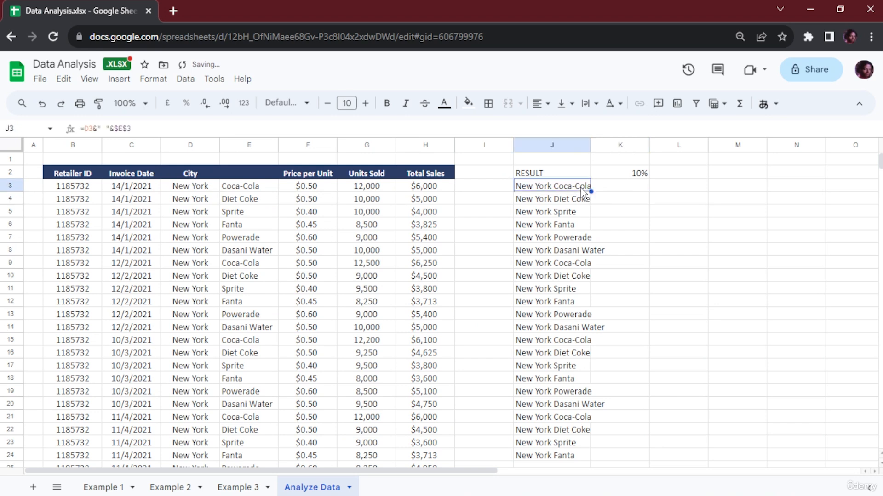
left_click_drag(591, 191, 608, 460)
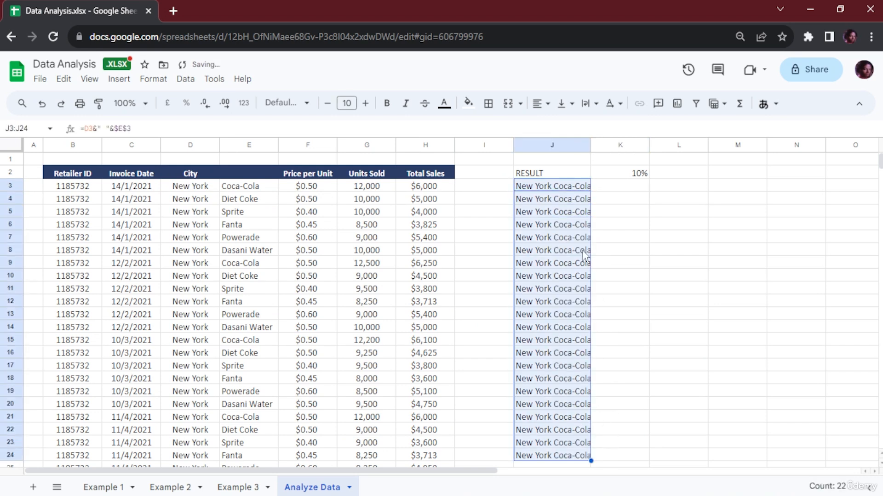
Step: Replace the city in D5 with London
left_click(190, 213)
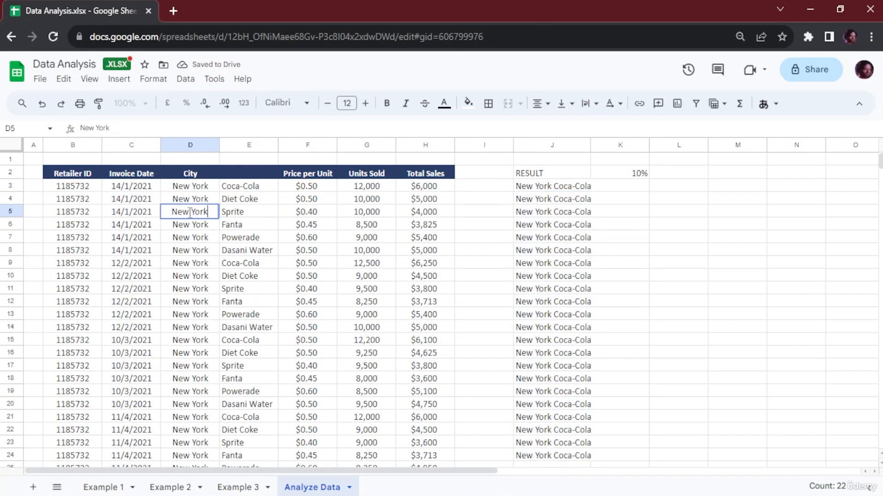
double_click(210, 211)
key("BackSpace")
key("BackSpace")
key("BackSpace")
key("BackSpace")
key("BackSpace")
key("BackSpace")
key("BackSpace")
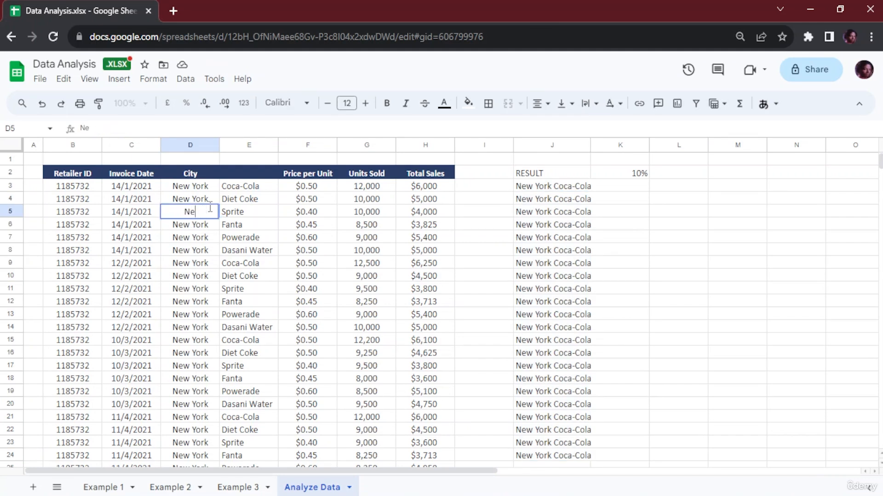
type("London")
key("Return")
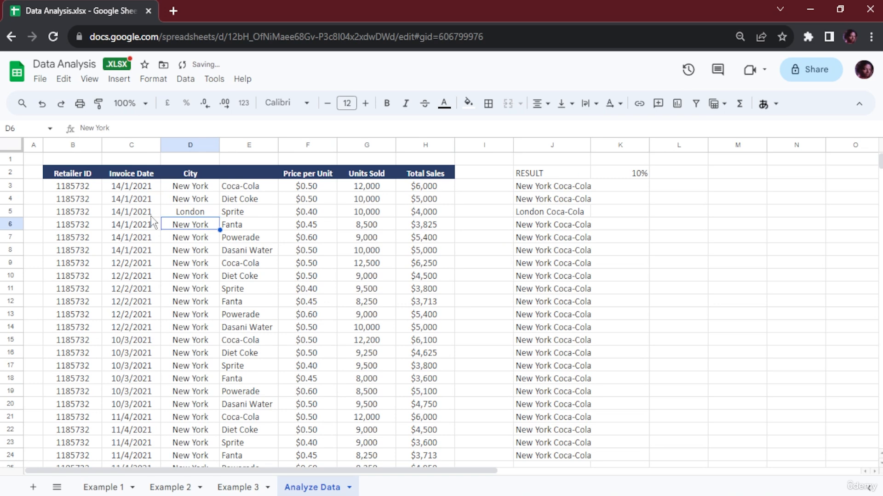
scroll(541, 232, "down", 5)
scroll(82, 308, "down", 8)
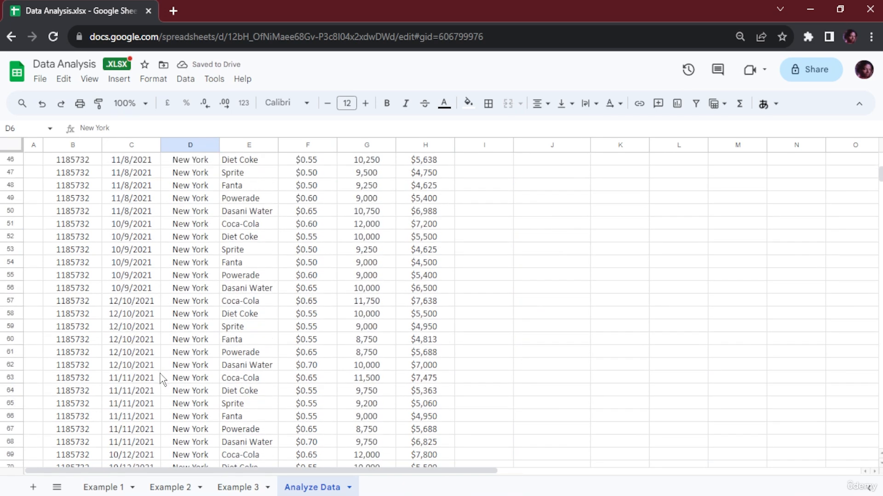
scroll(160, 373, "up", 15)
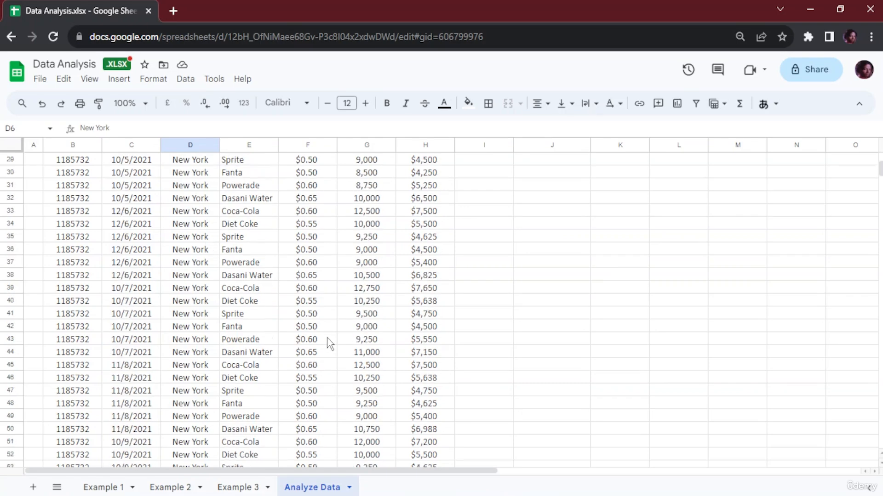